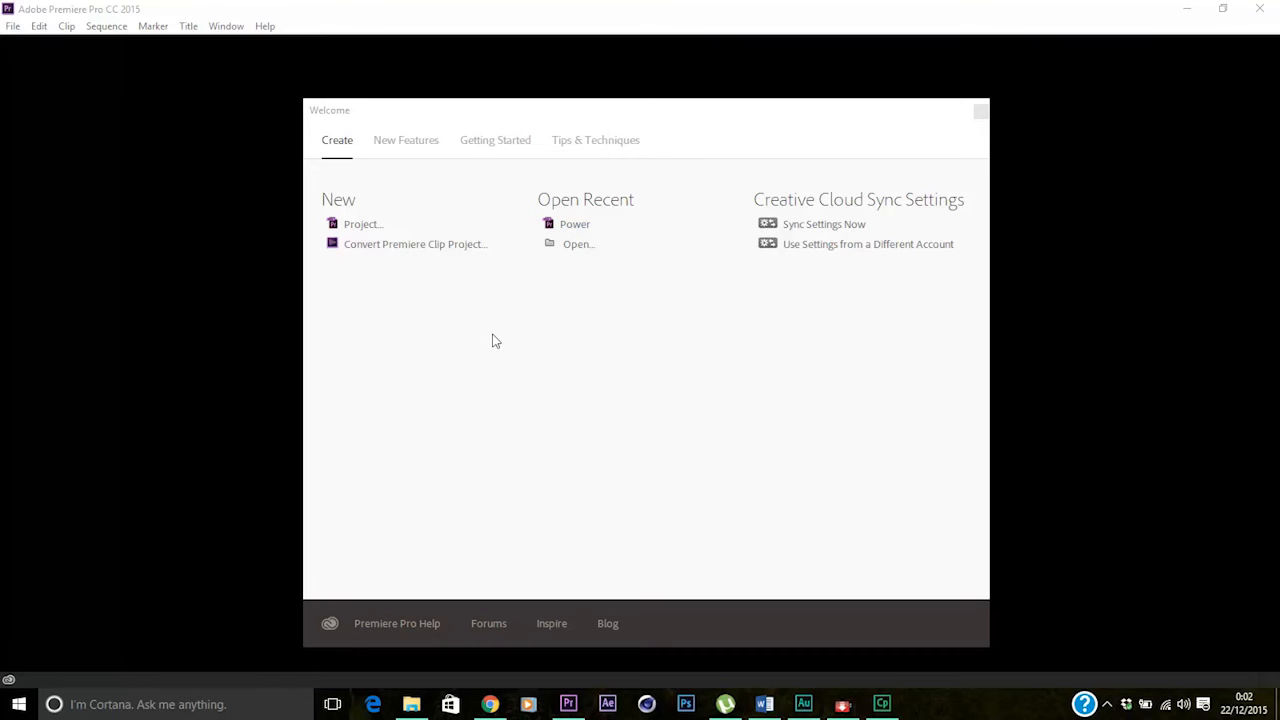
# Start a new project and name it "Daddy mike"
pyautogui.click(359, 226)
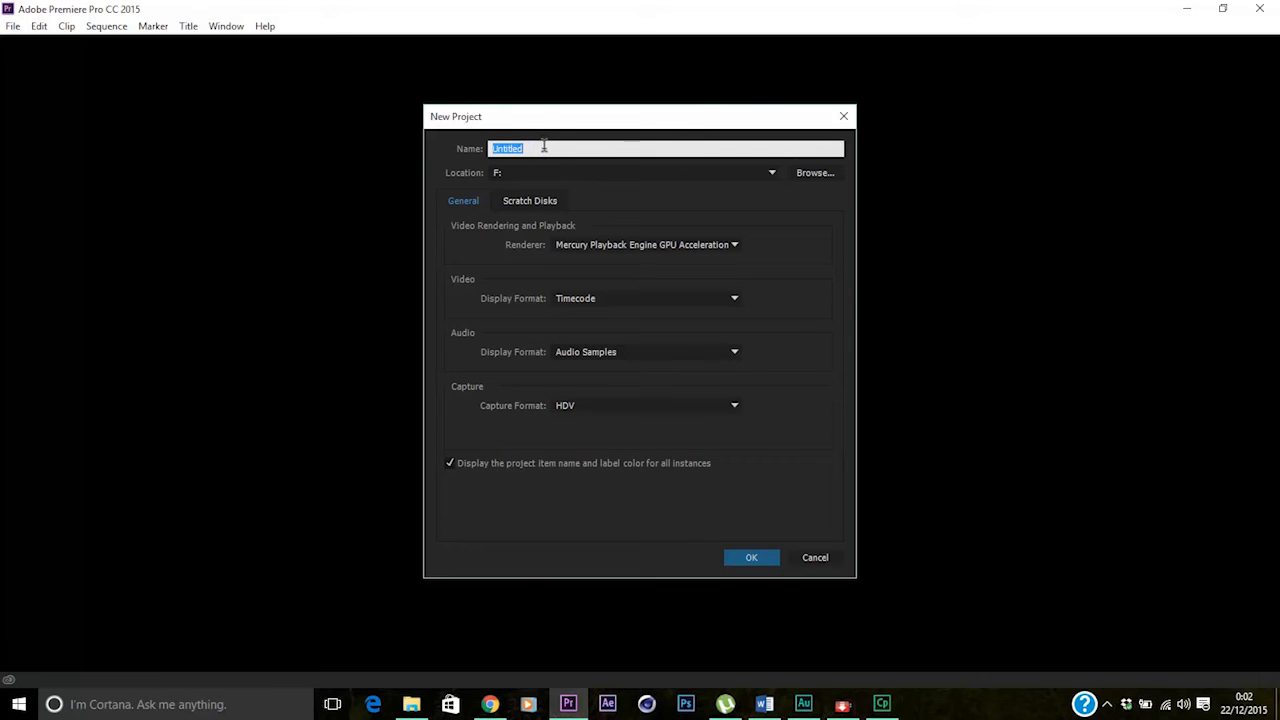
pyautogui.moveTo(547, 147); pyautogui.dragTo(488, 151)
pyautogui.write('Daddy mike')
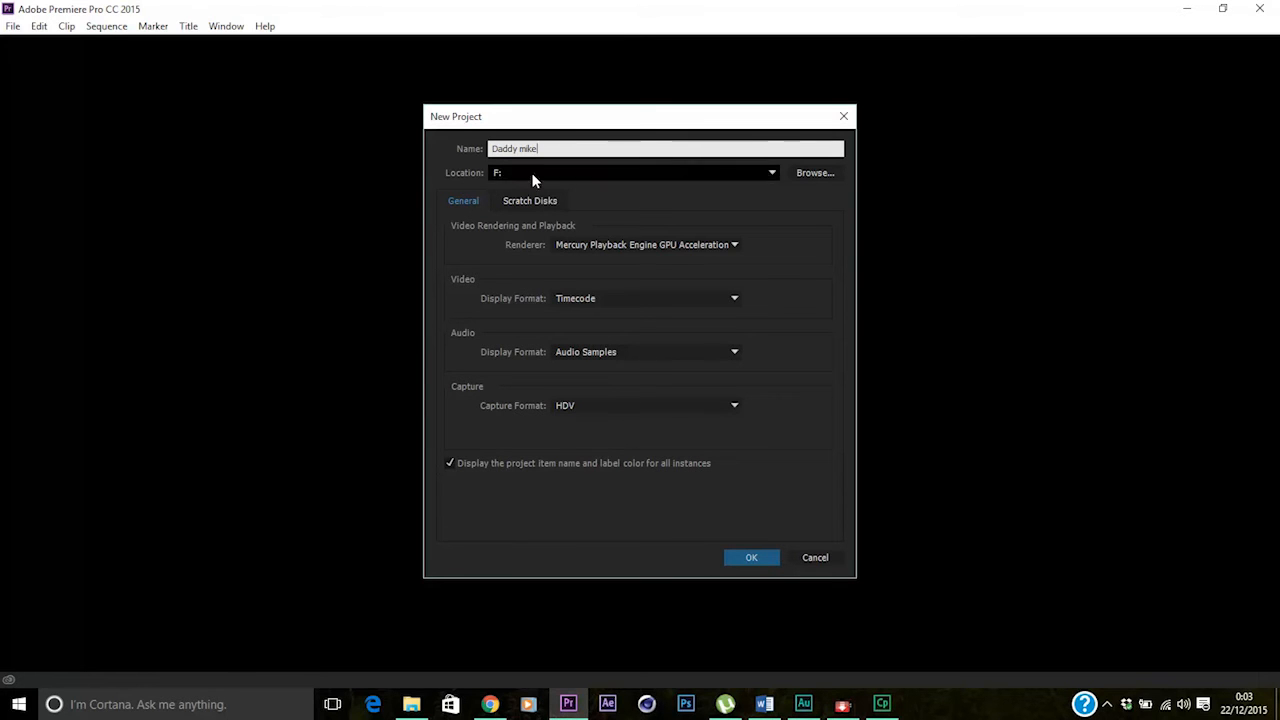
# Browse for the project's location and create a folder named "Daddy Mike" on the SEGUN MOVIE (F:) drive
pyautogui.click(802, 175)
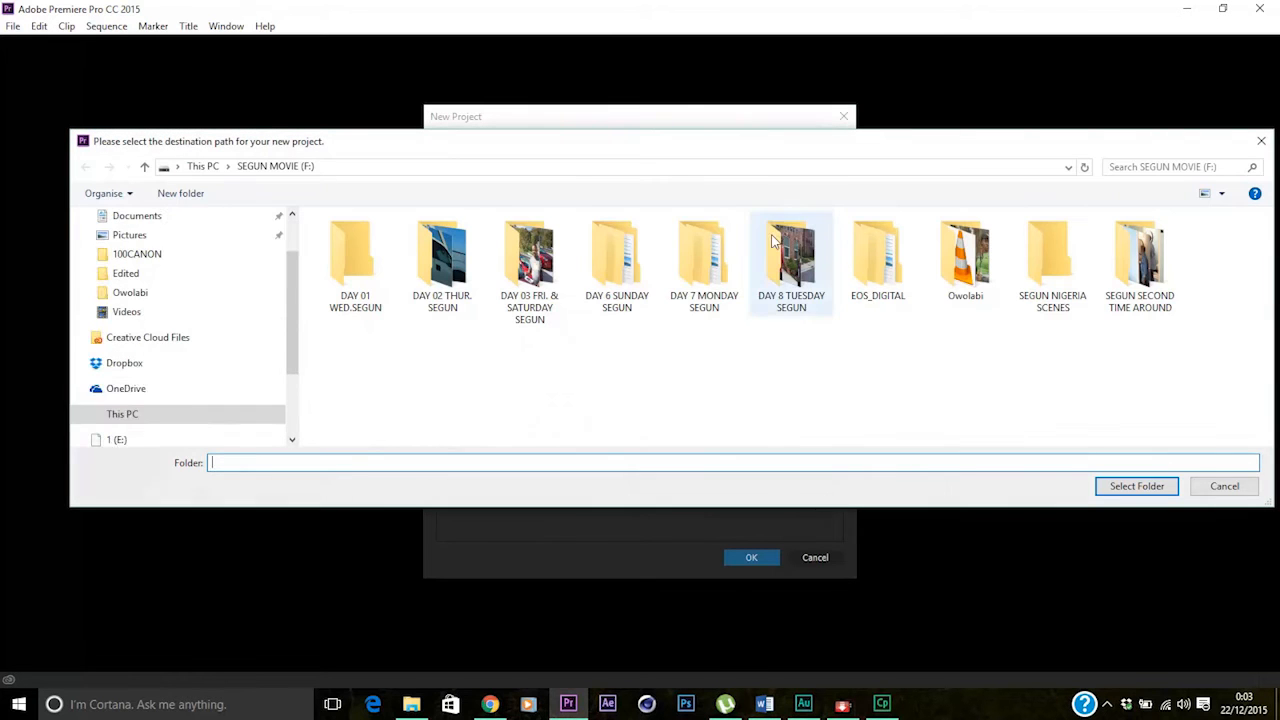
pyautogui.doubleClick(442, 300)
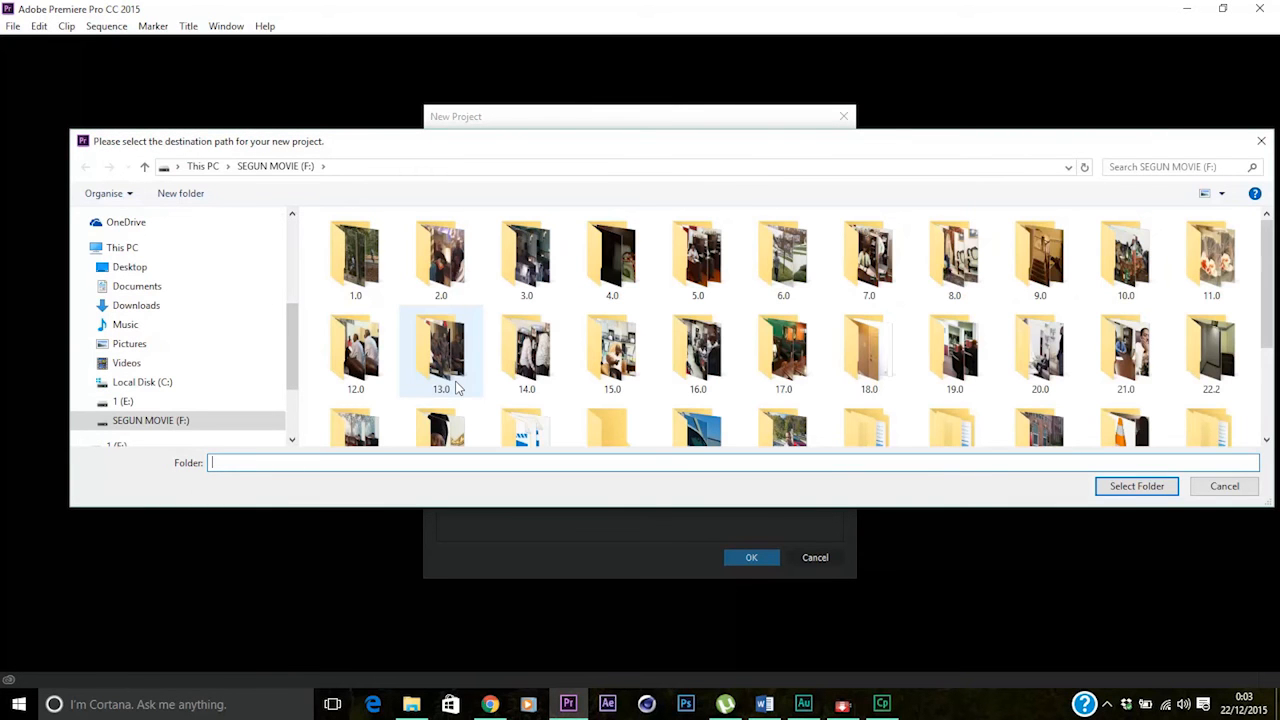
pyautogui.rightClick(308, 318)
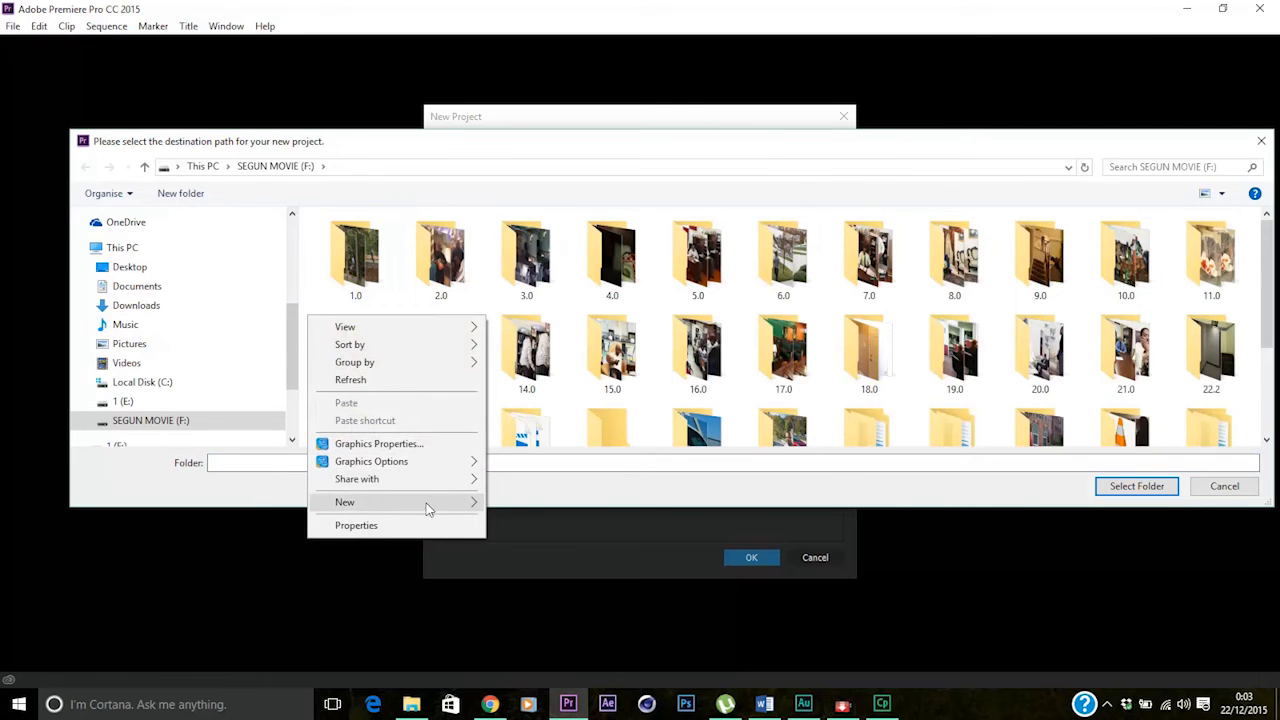
pyautogui.moveTo(428, 505)
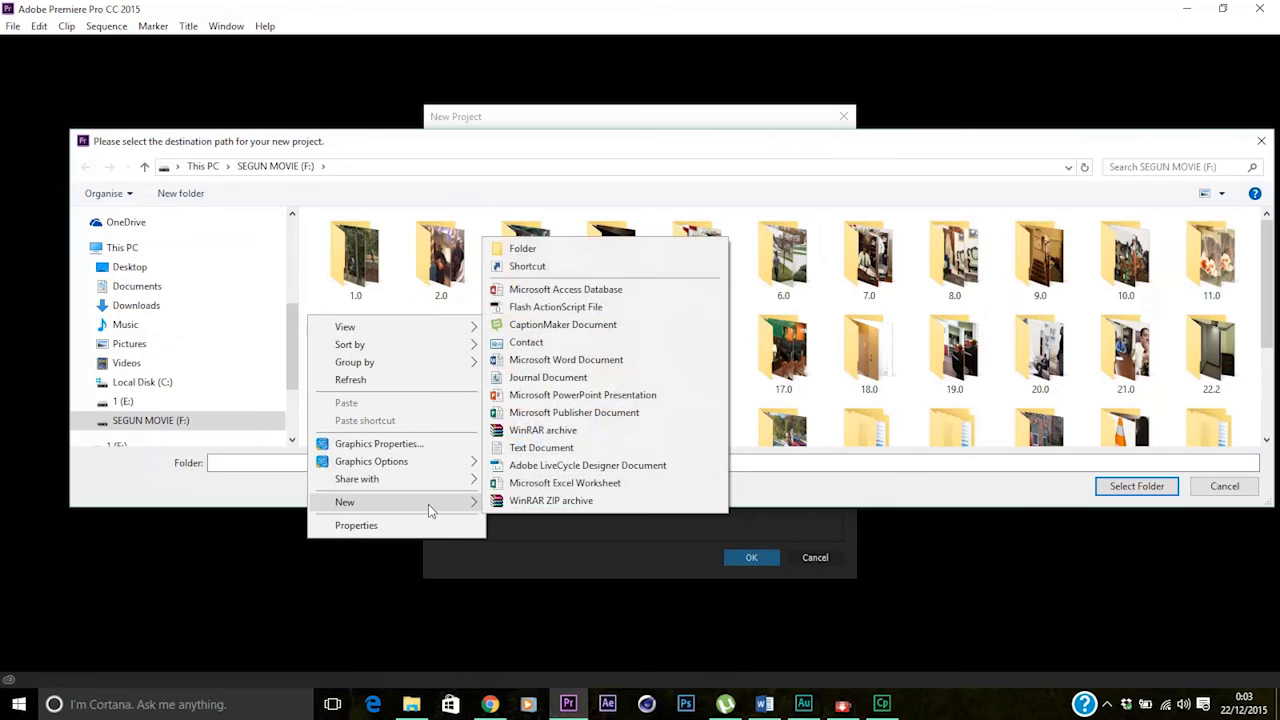
pyautogui.click(549, 250)
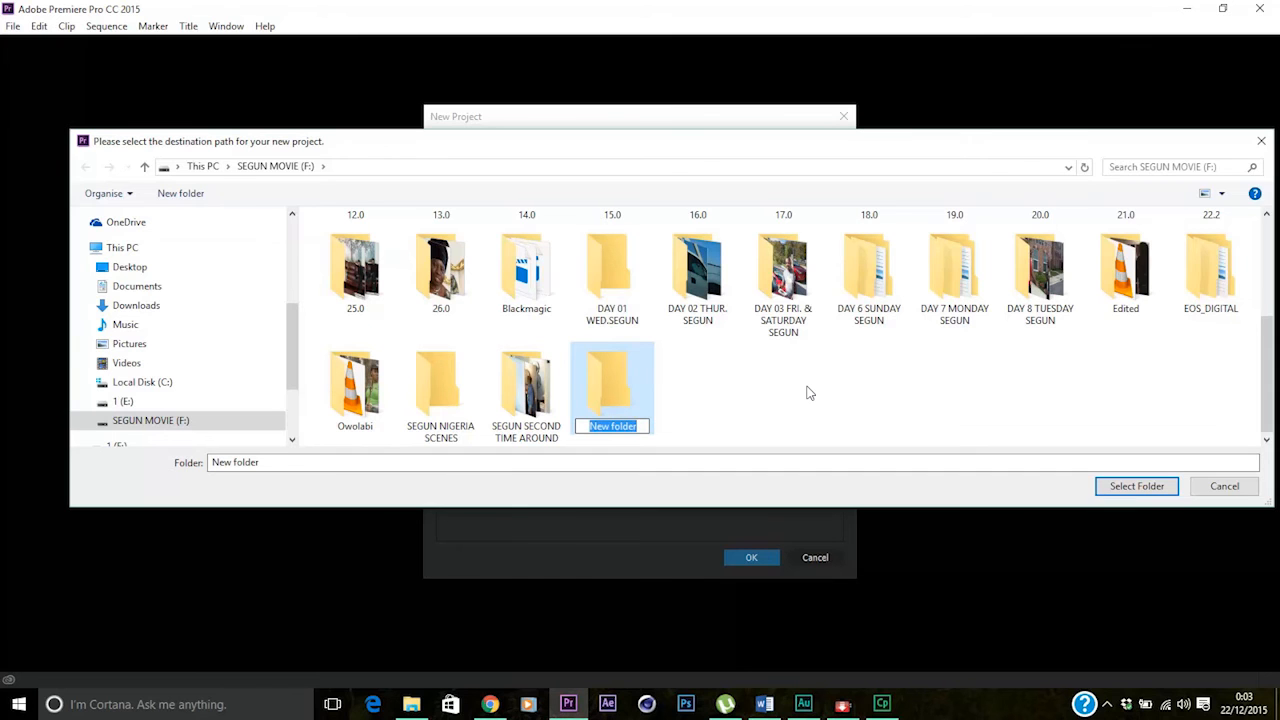
pyautogui.write('Mike')
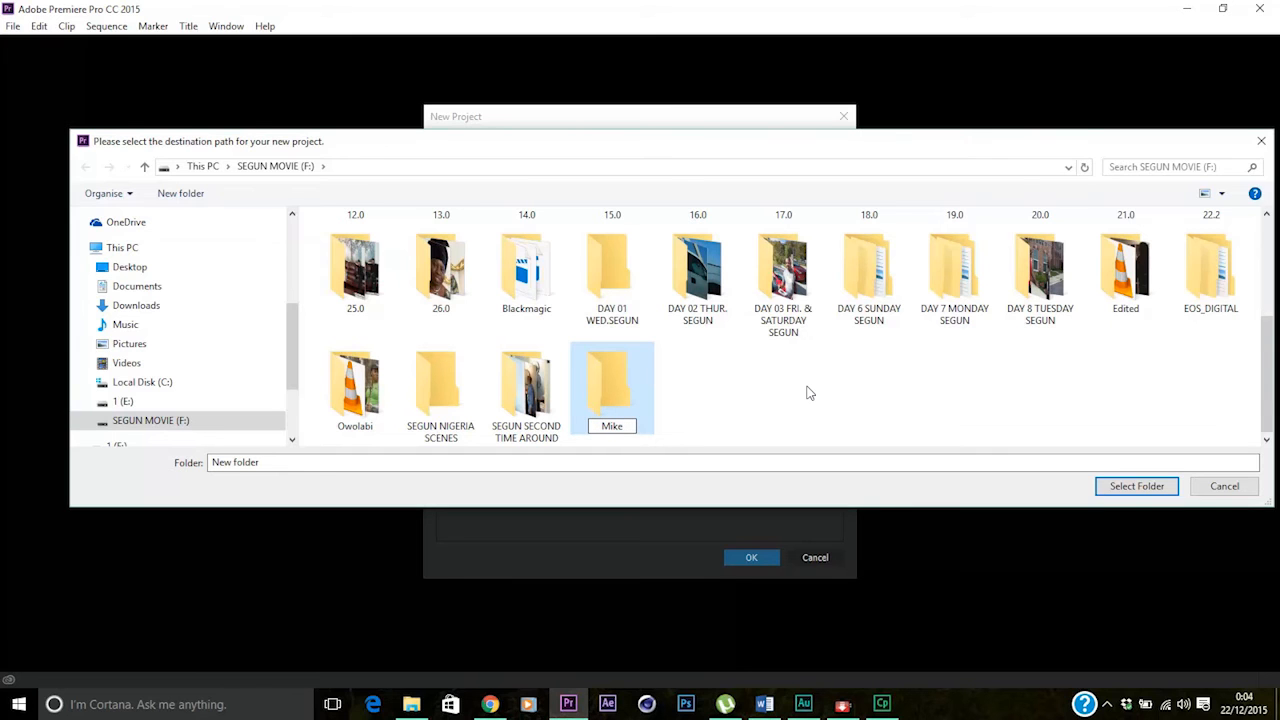
pyautogui.write('Daddy')
pyautogui.press('Return')
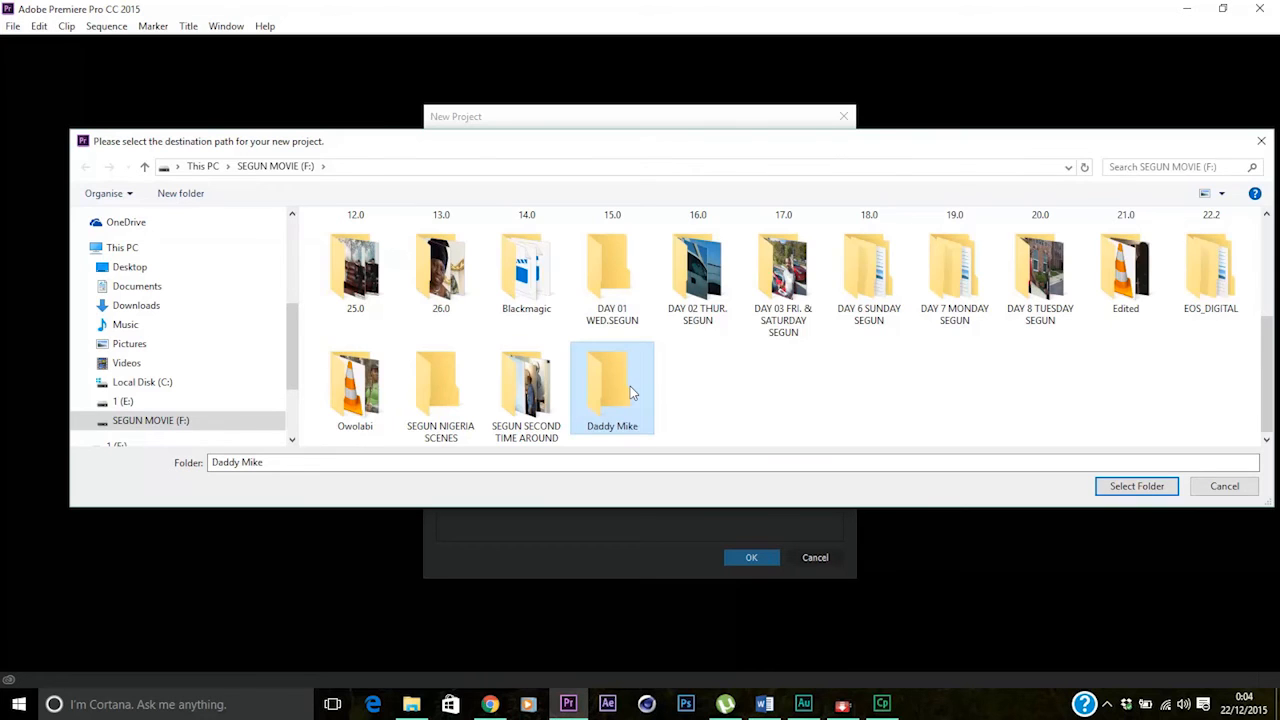
# Set the new "Daddy Mike" folder as the project's location and create the project
pyautogui.doubleClick(630, 390)
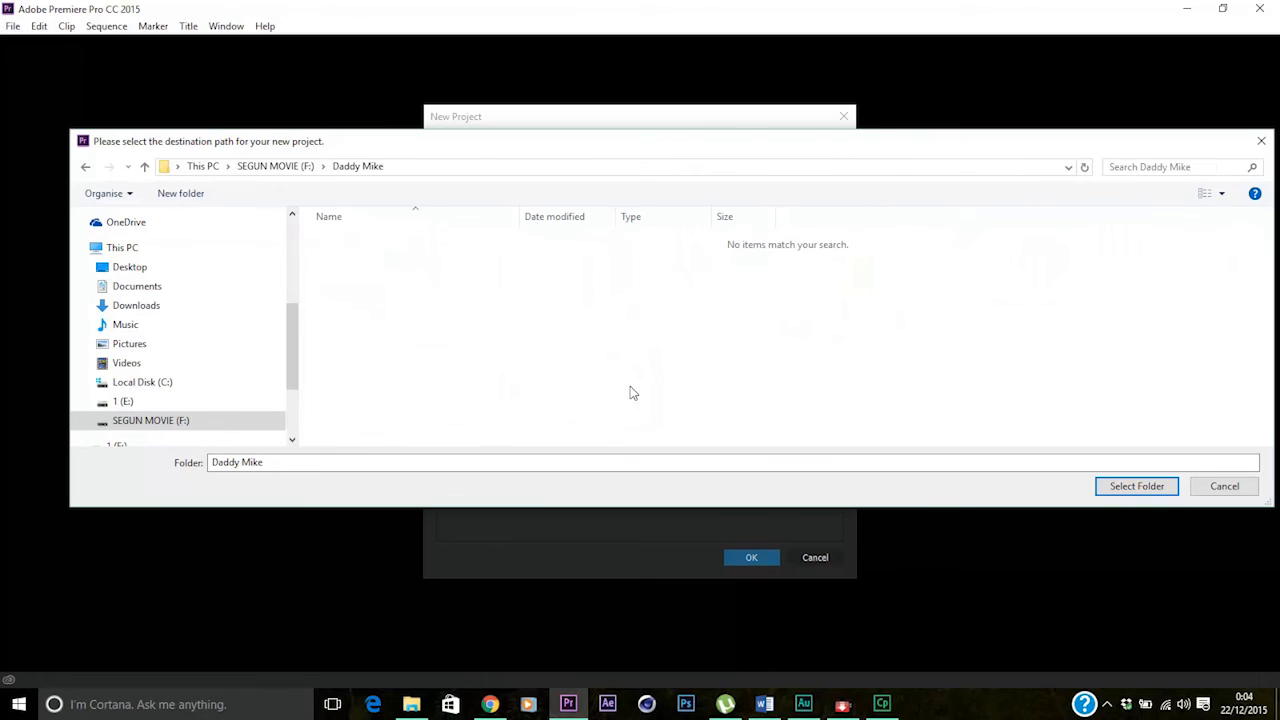
pyautogui.click(1148, 487)
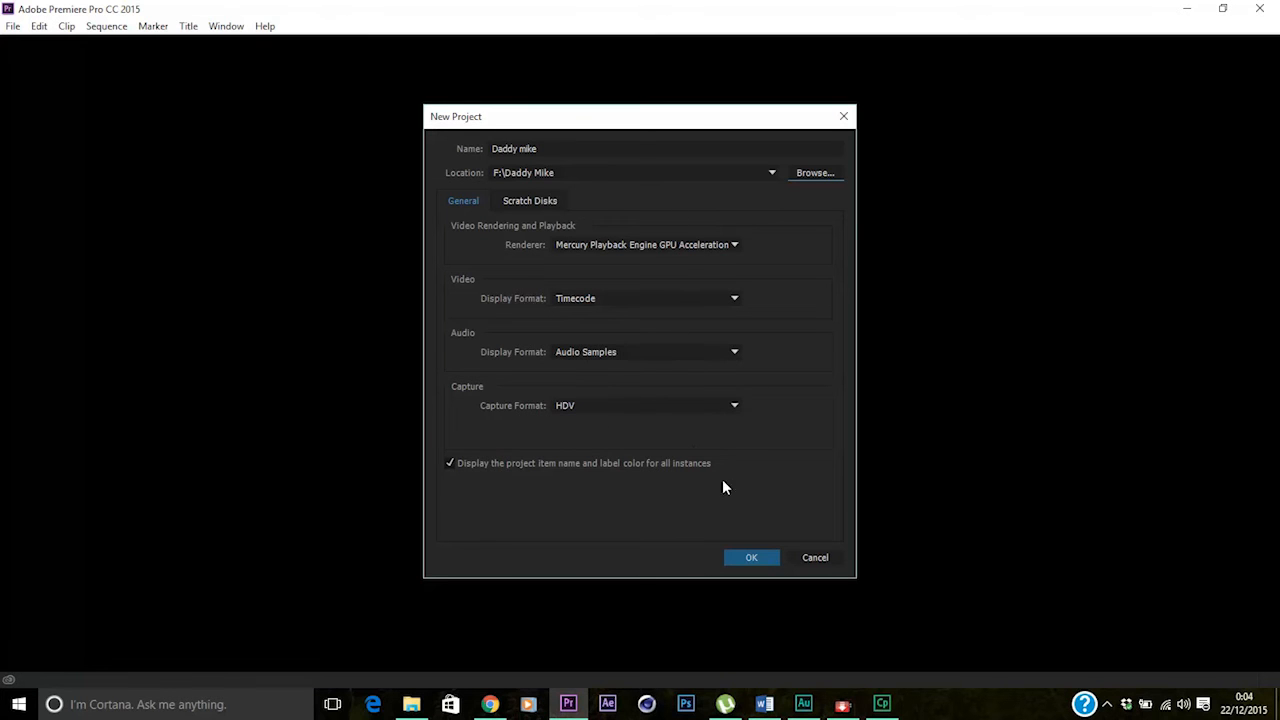
pyautogui.click(752, 558)
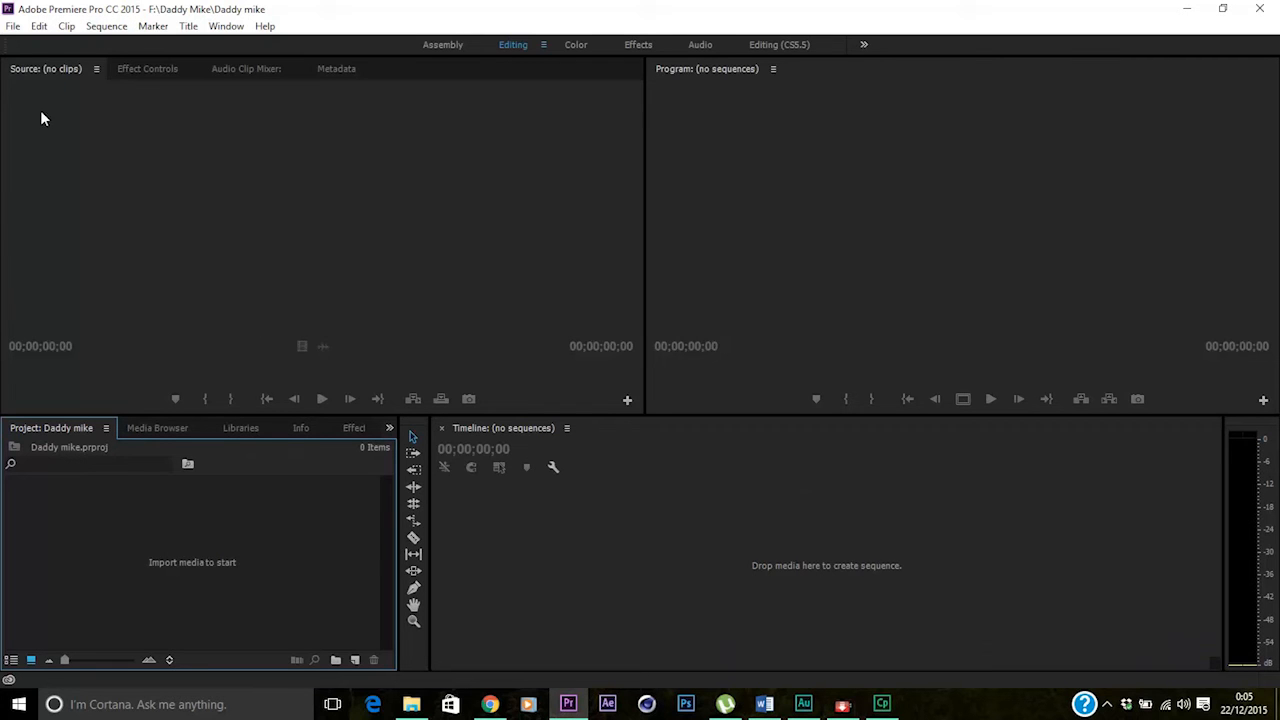
# Look over the empty Source, Program, Timeline and Project areas, plus the Media Browser and Info views
pyautogui.click(107, 184)
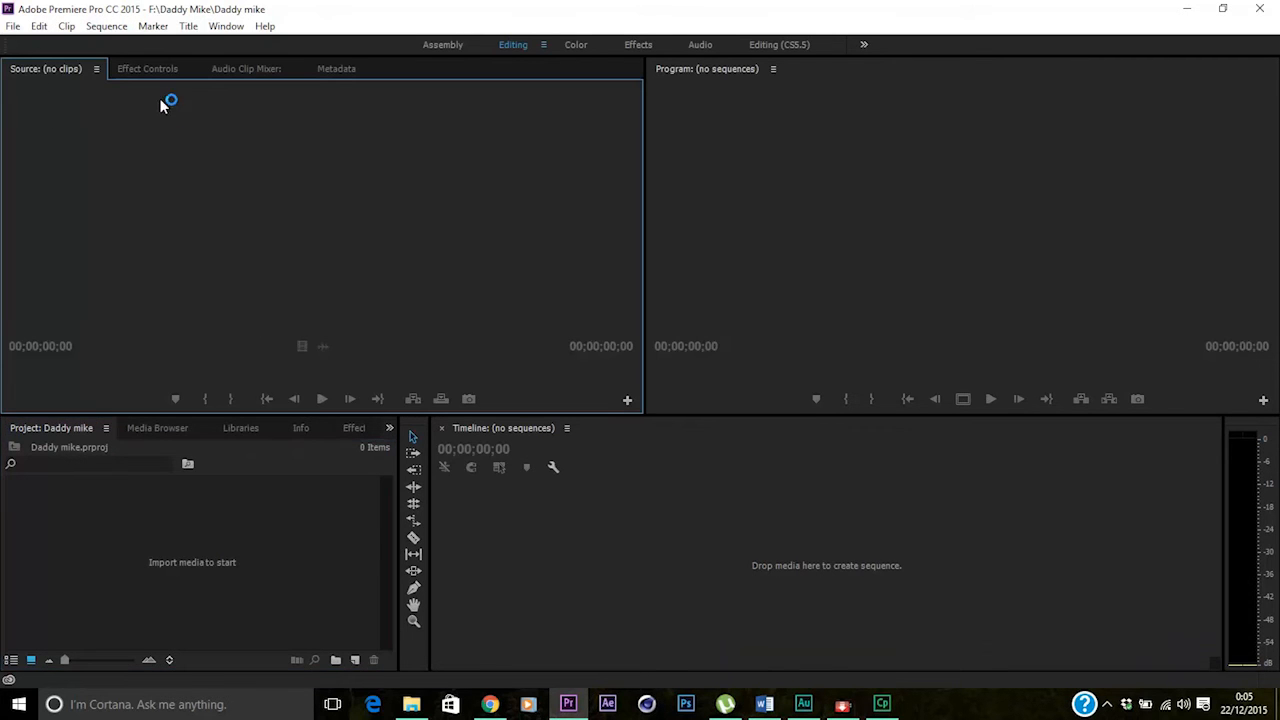
pyautogui.click(842, 138)
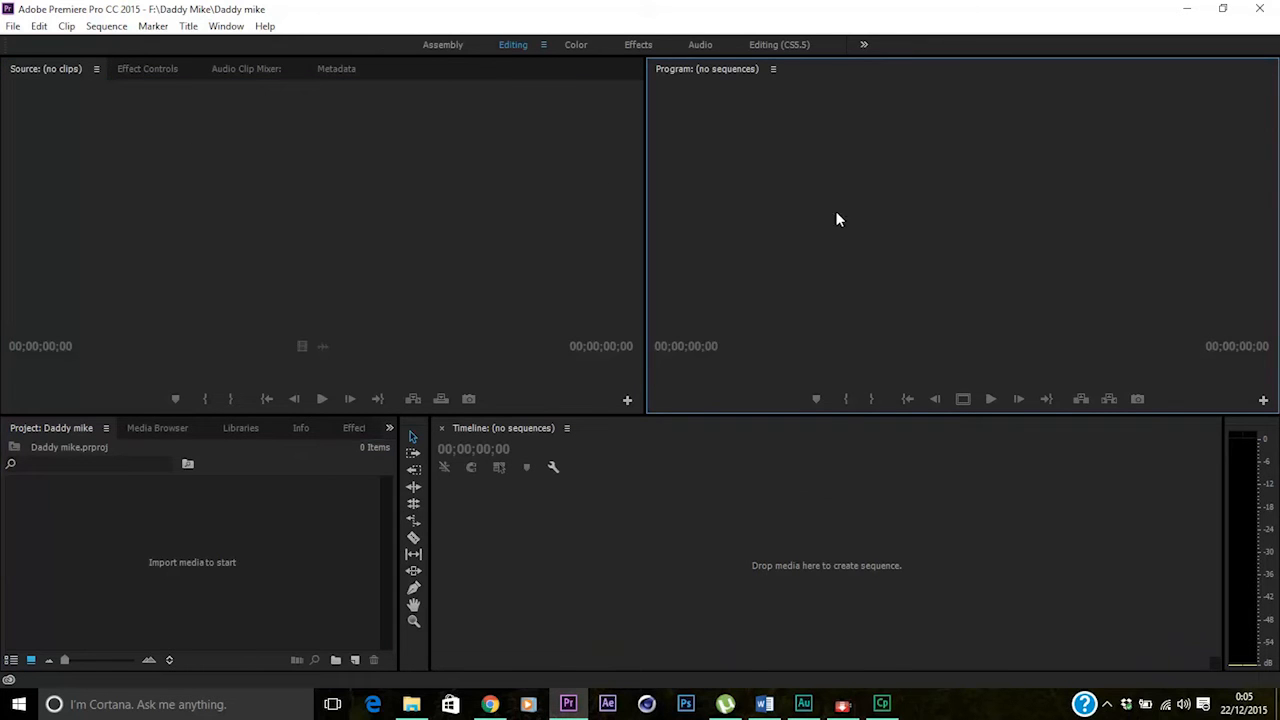
pyautogui.click(745, 513)
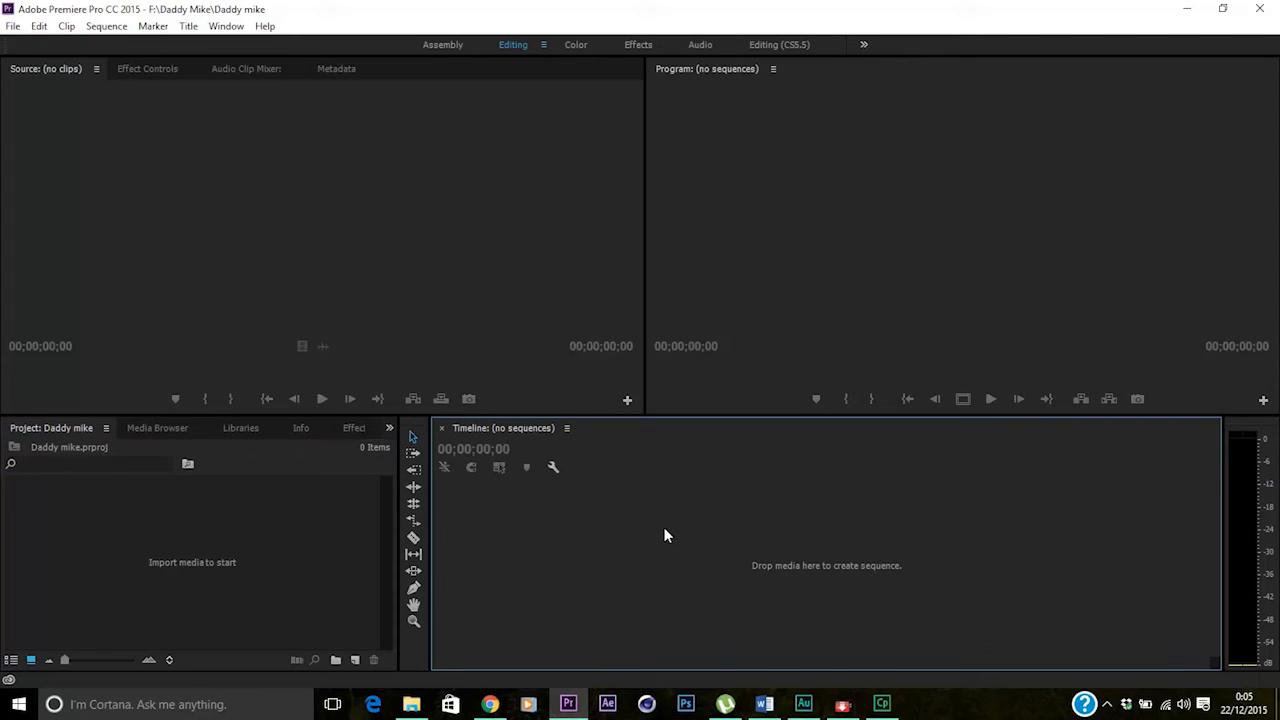
pyautogui.click(83, 540)
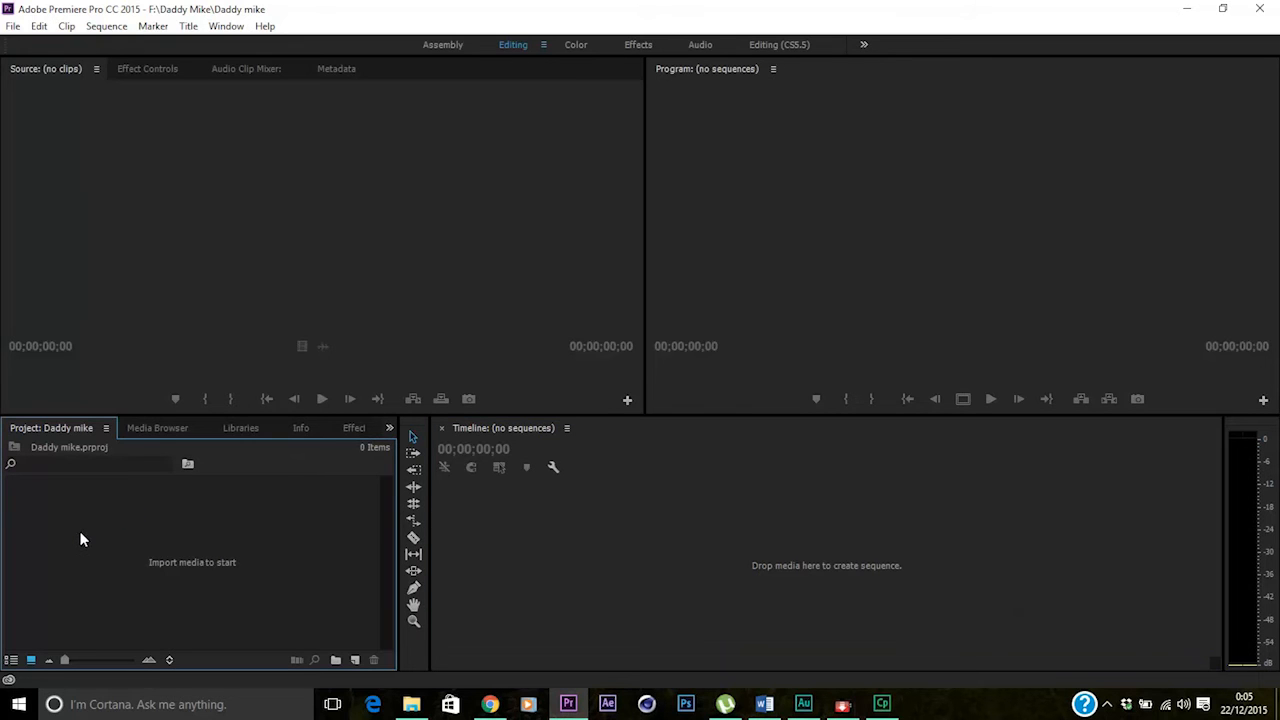
pyautogui.click(165, 427)
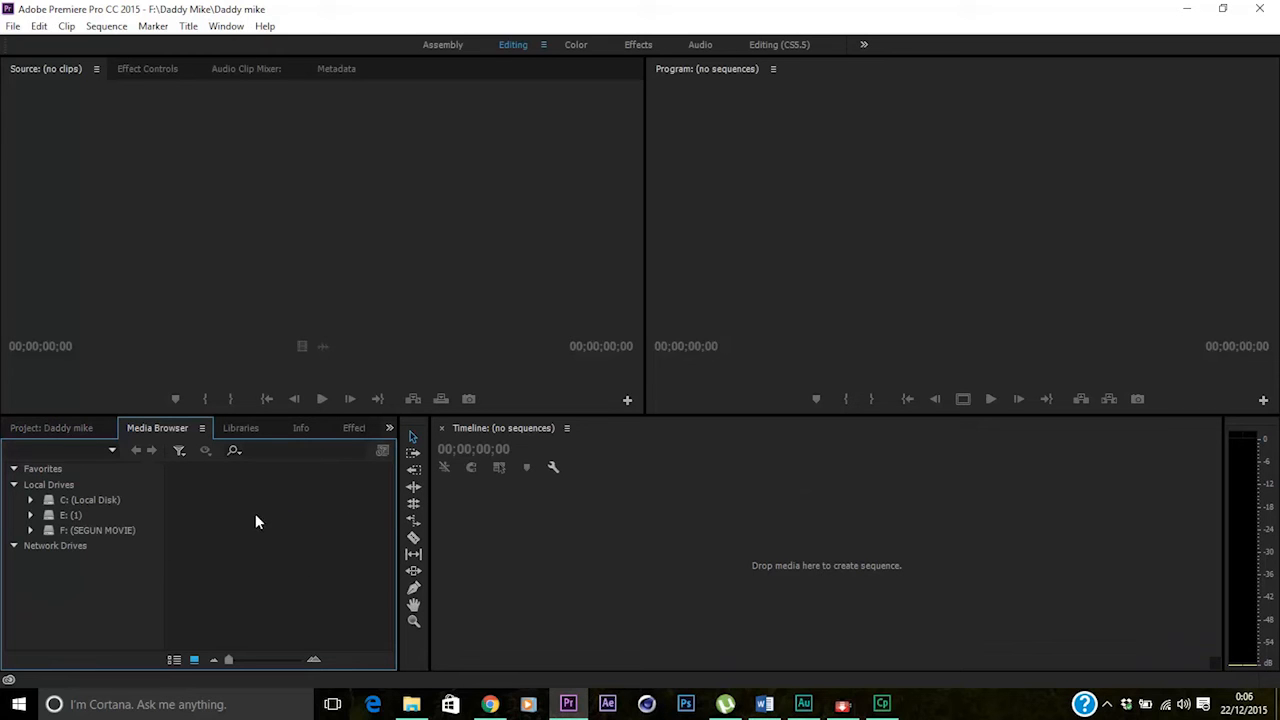
pyautogui.click(240, 430)
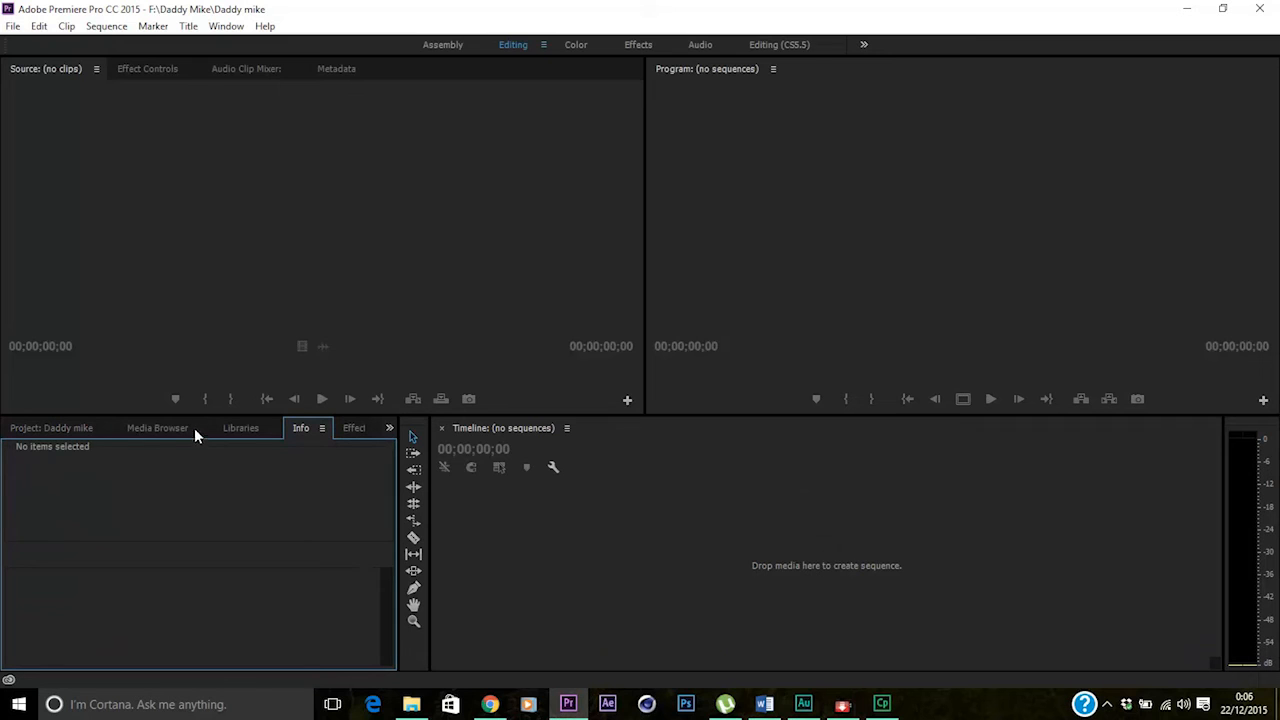
pyautogui.click(160, 430)
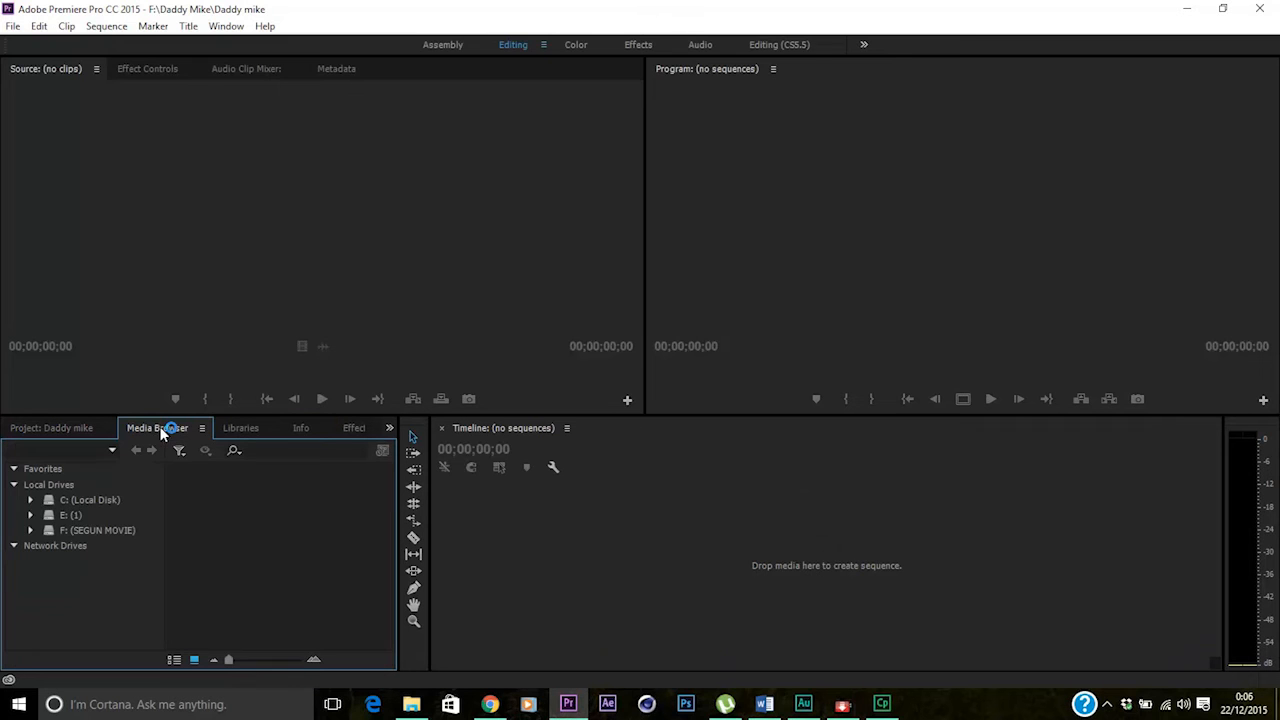
# Examine the effect categories: Presets, Audio Effects, Audio Transitions, Video Effects and Lumetri Presets, collapsing each one after viewing
pyautogui.click(352, 428)
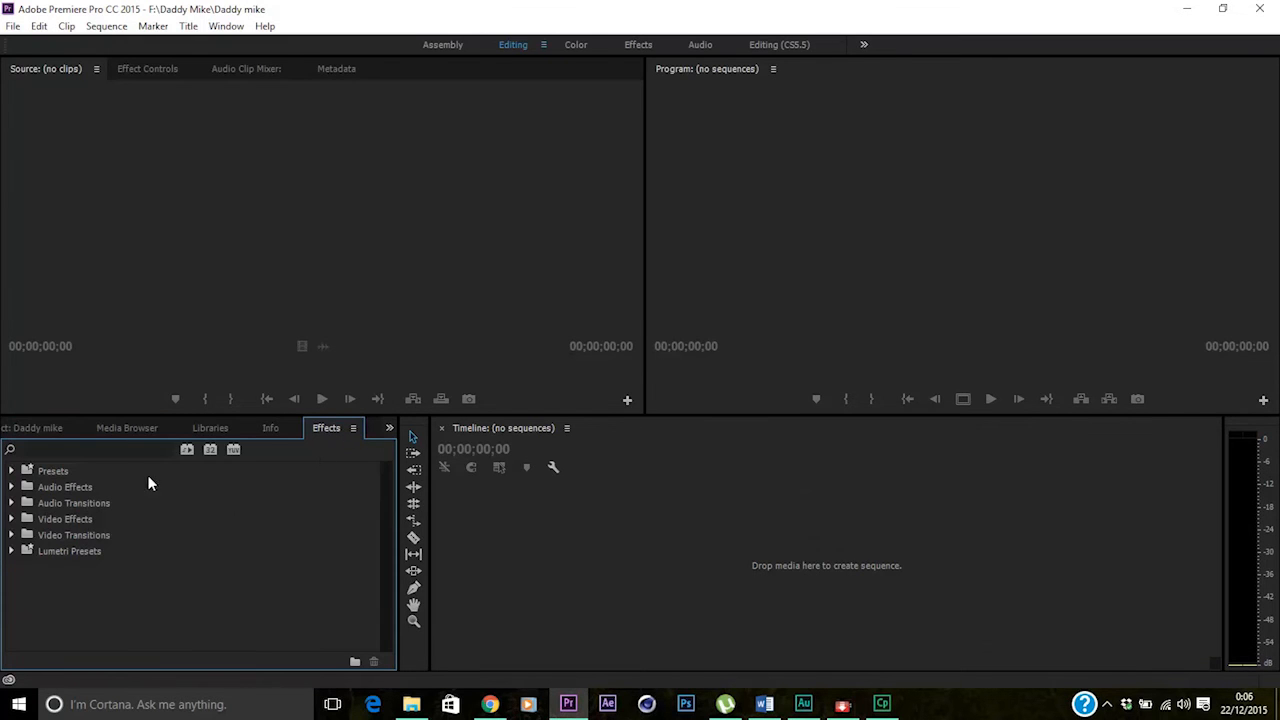
pyautogui.click(64, 489)
pyautogui.click(13, 471)
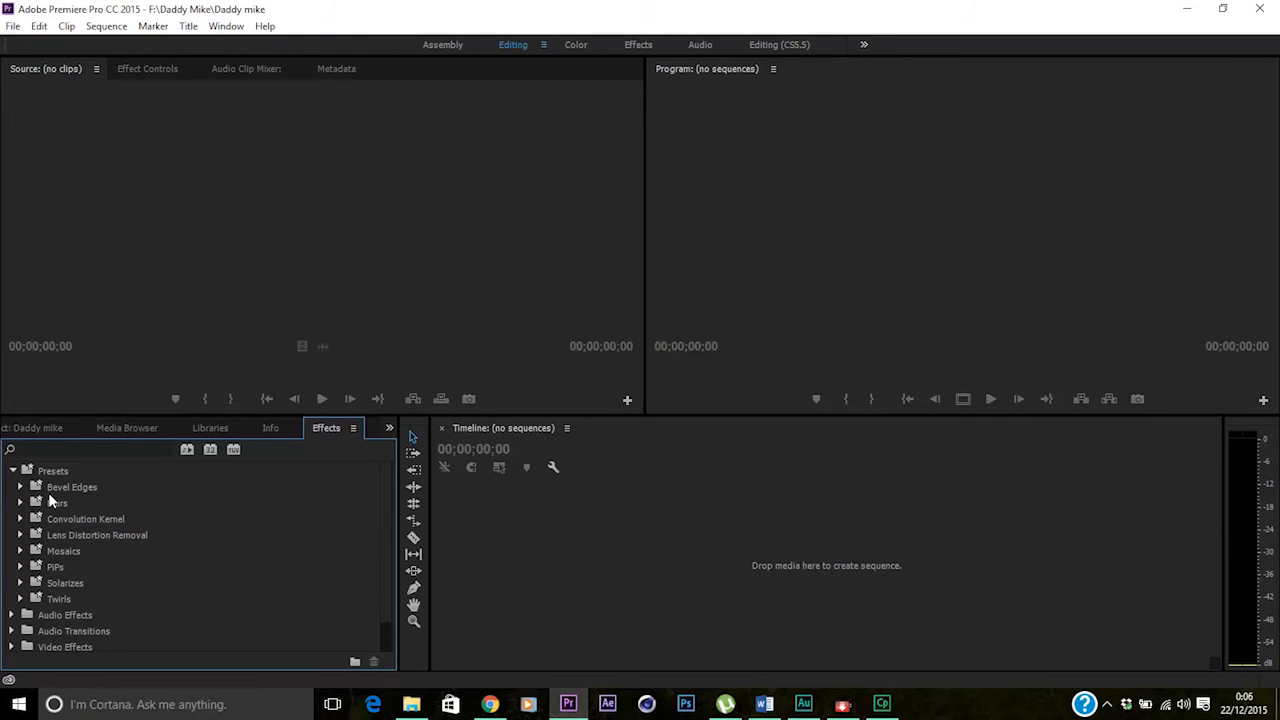
pyautogui.click(54, 543)
pyautogui.click(13, 471)
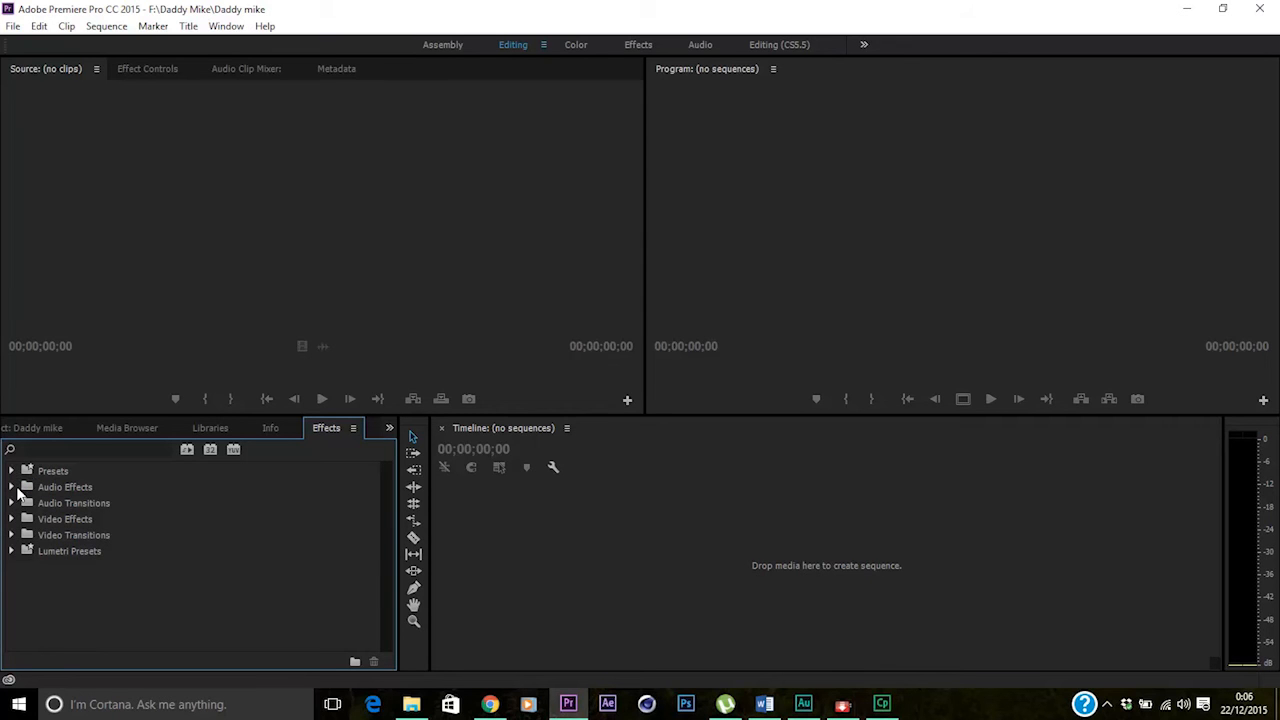
pyautogui.click(13, 487)
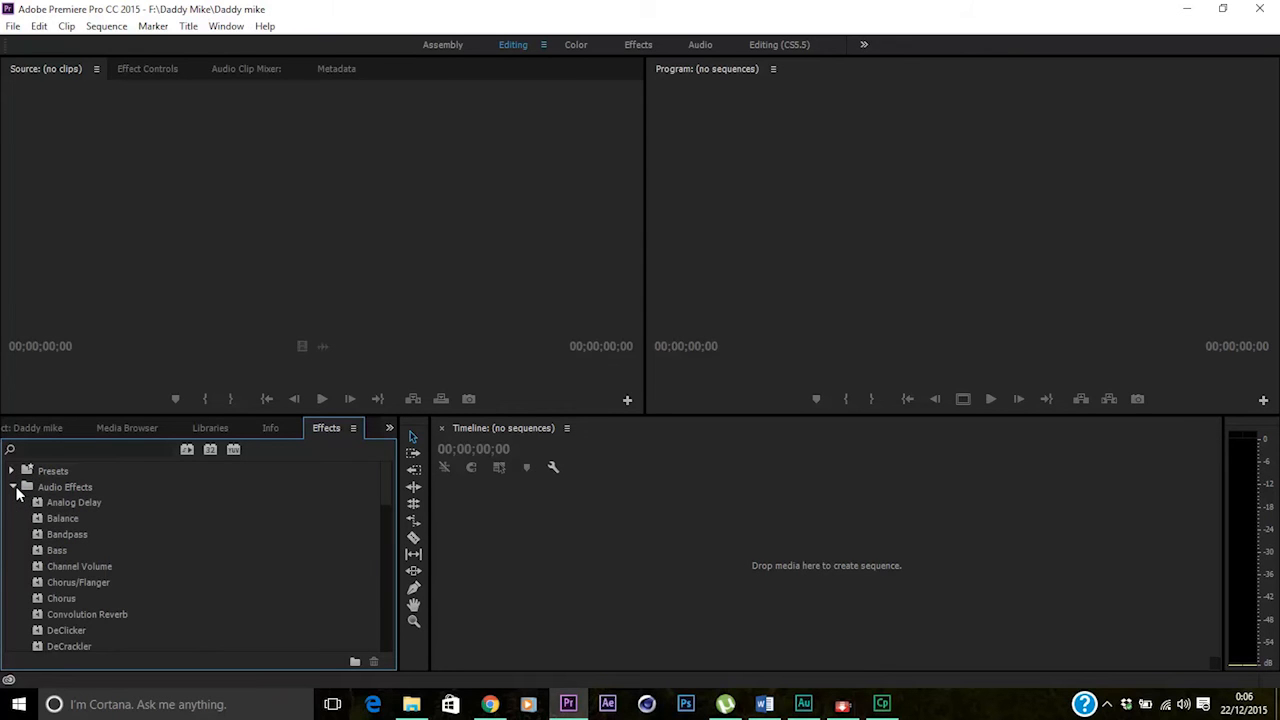
pyautogui.click(13, 487)
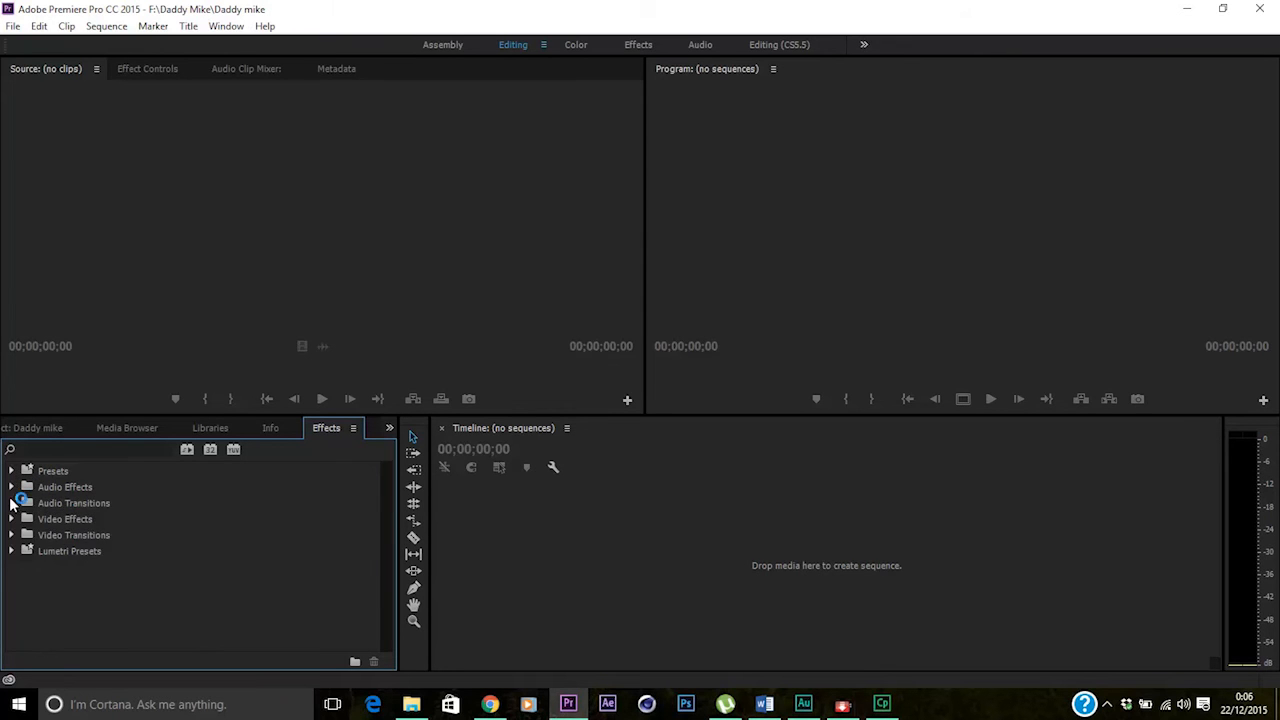
pyautogui.click(12, 503)
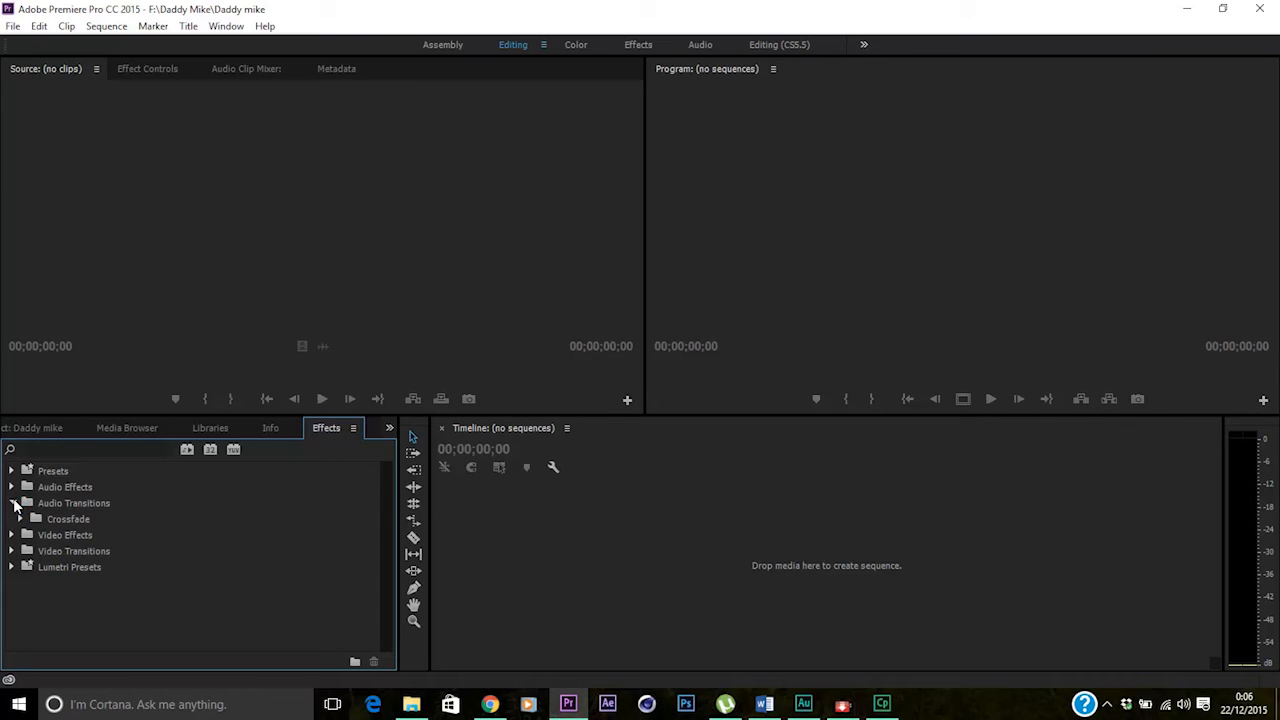
pyautogui.click(13, 503)
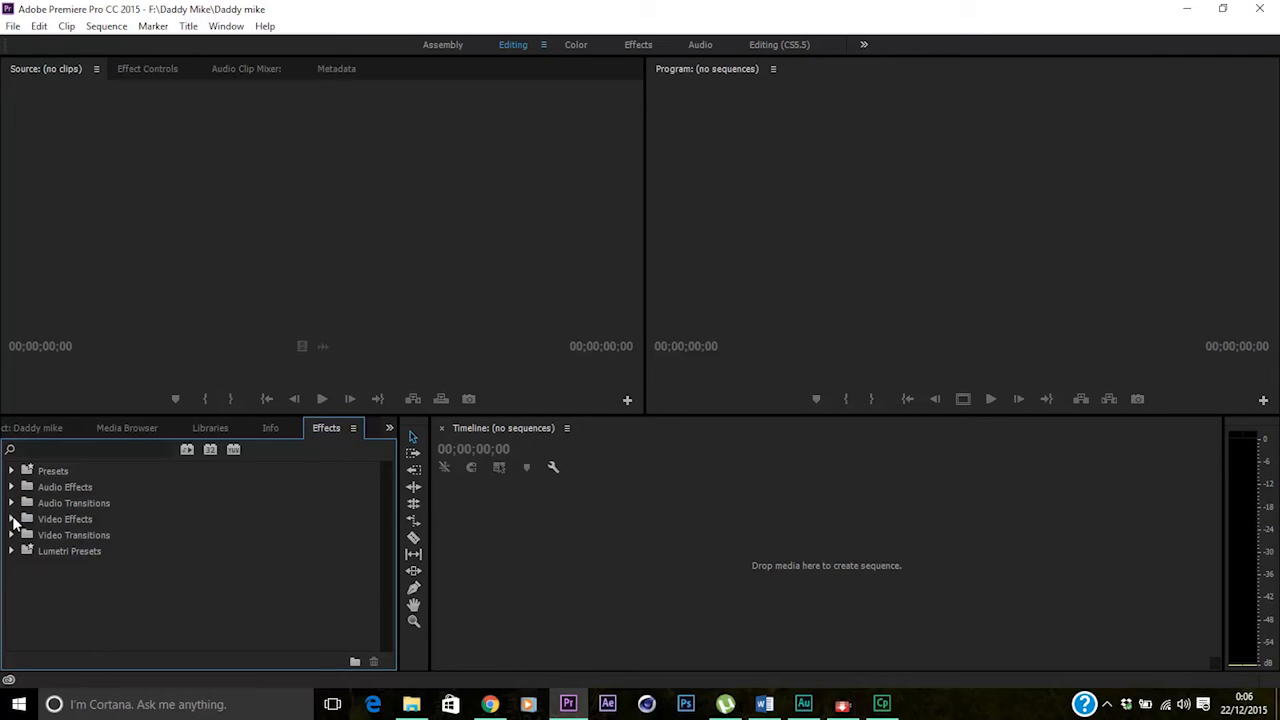
pyautogui.click(13, 519)
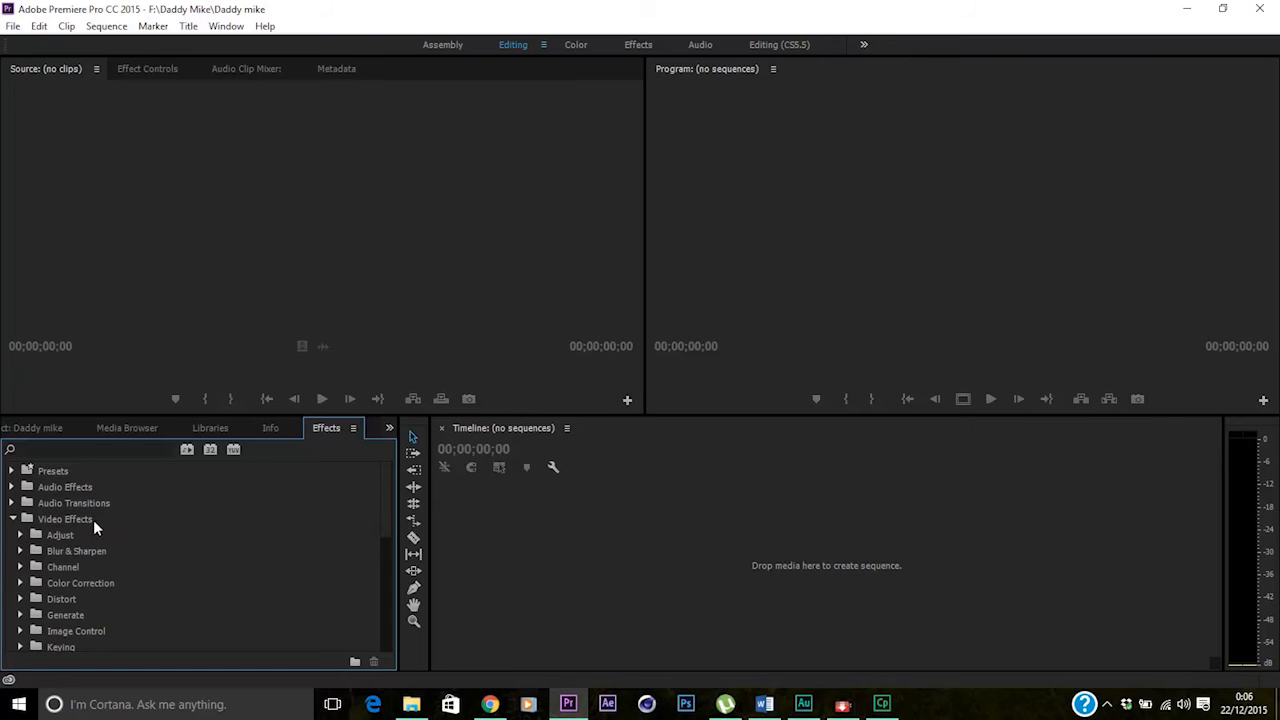
pyautogui.click(13, 520)
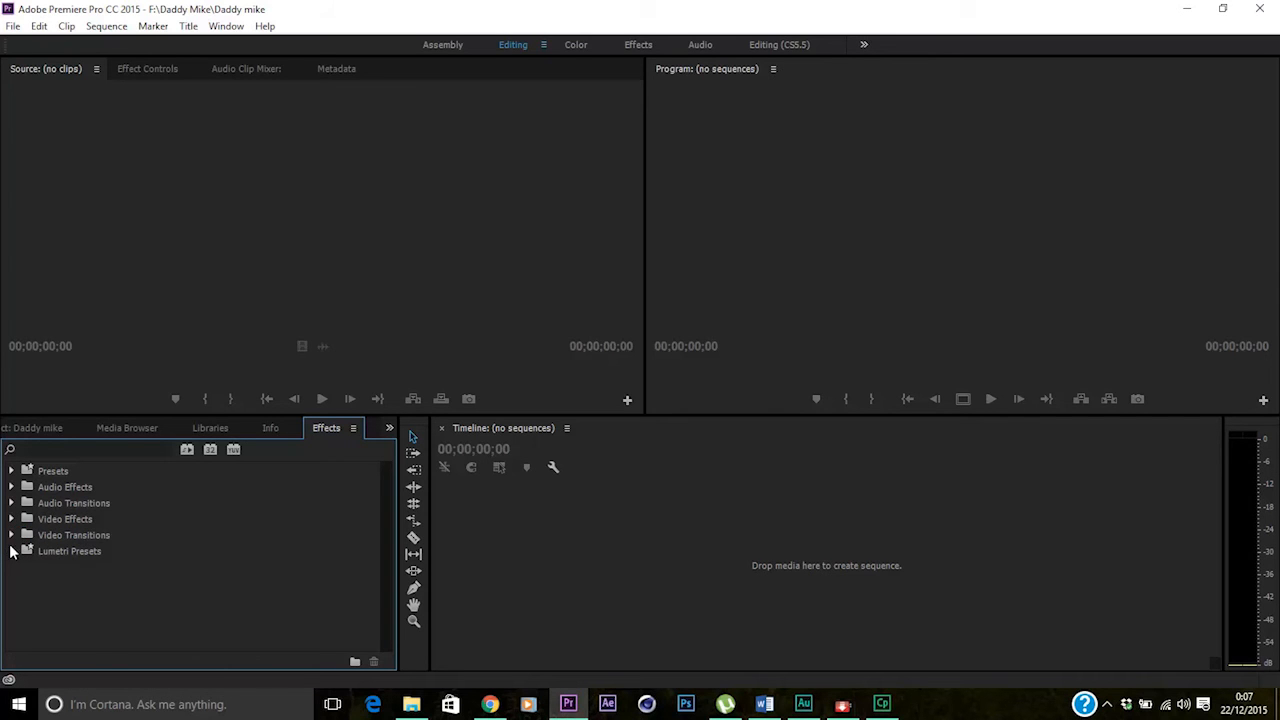
pyautogui.click(13, 551)
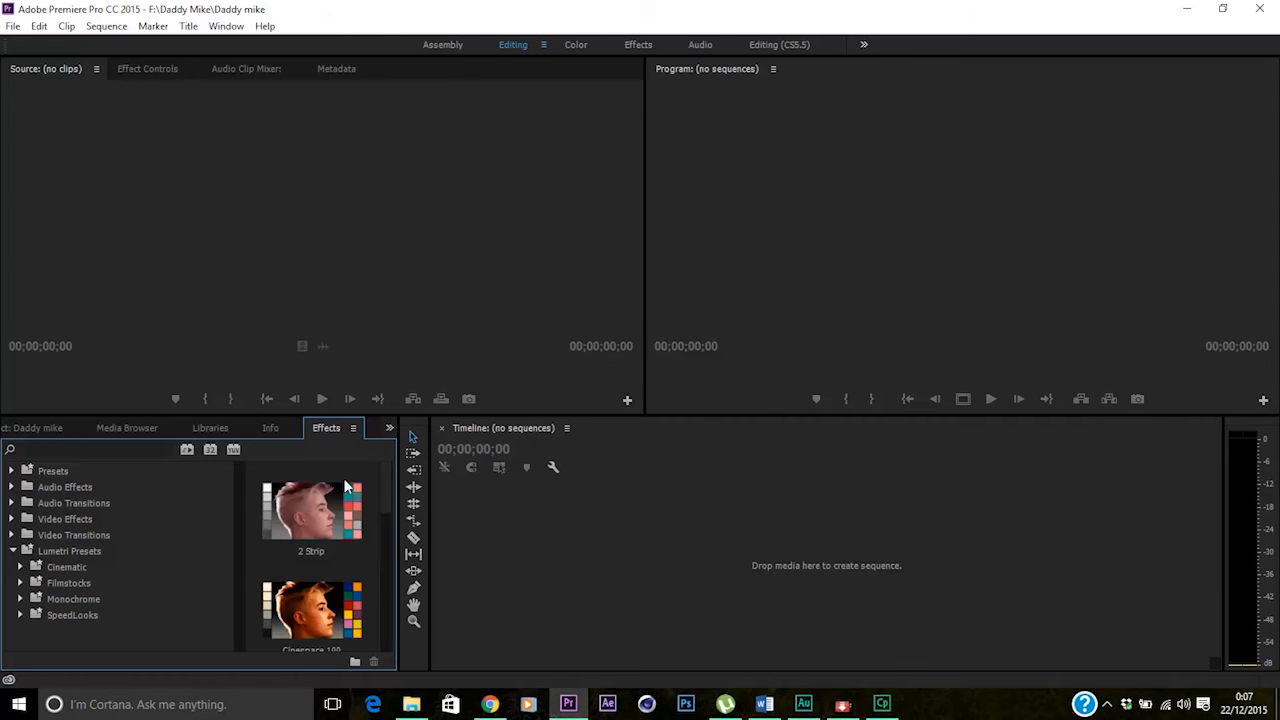
pyautogui.moveTo(388, 487); pyautogui.dragTo(366, 444)
pyautogui.click(14, 553)
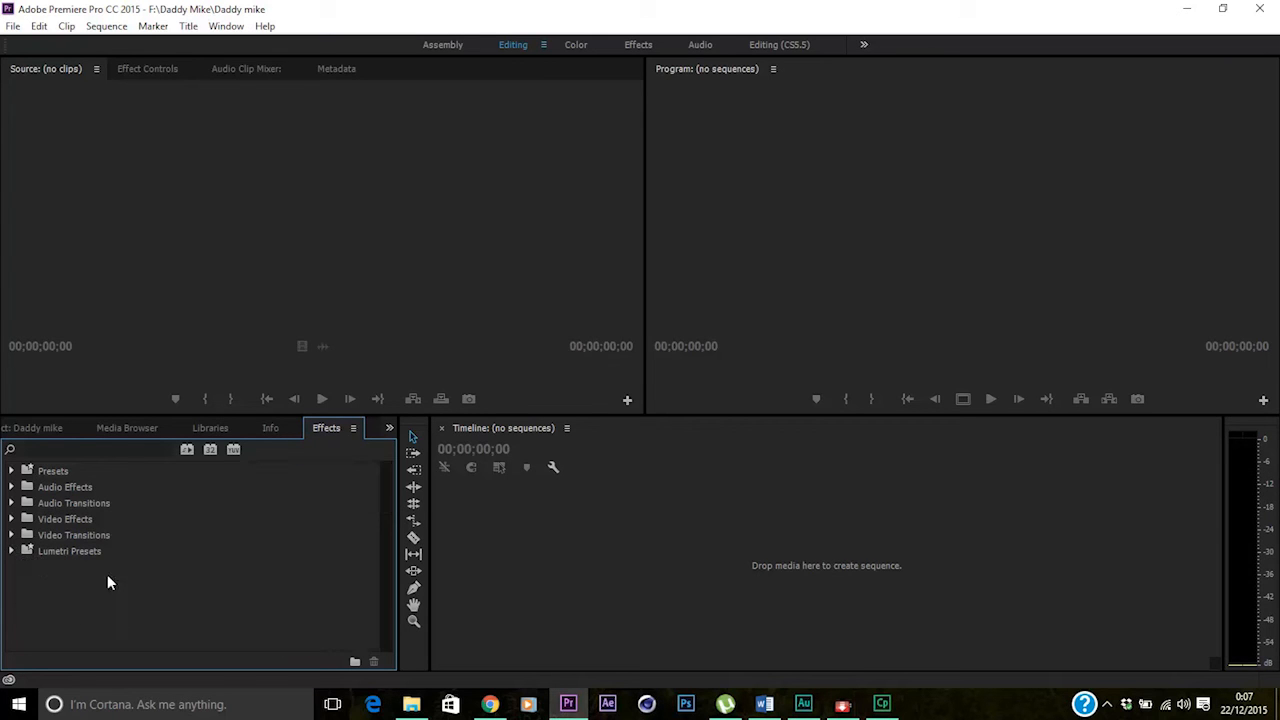
# Look over the Source and Project areas and browse the available File, Edit, Clip, Sequence, Marker and Title commands
pyautogui.click(167, 188)
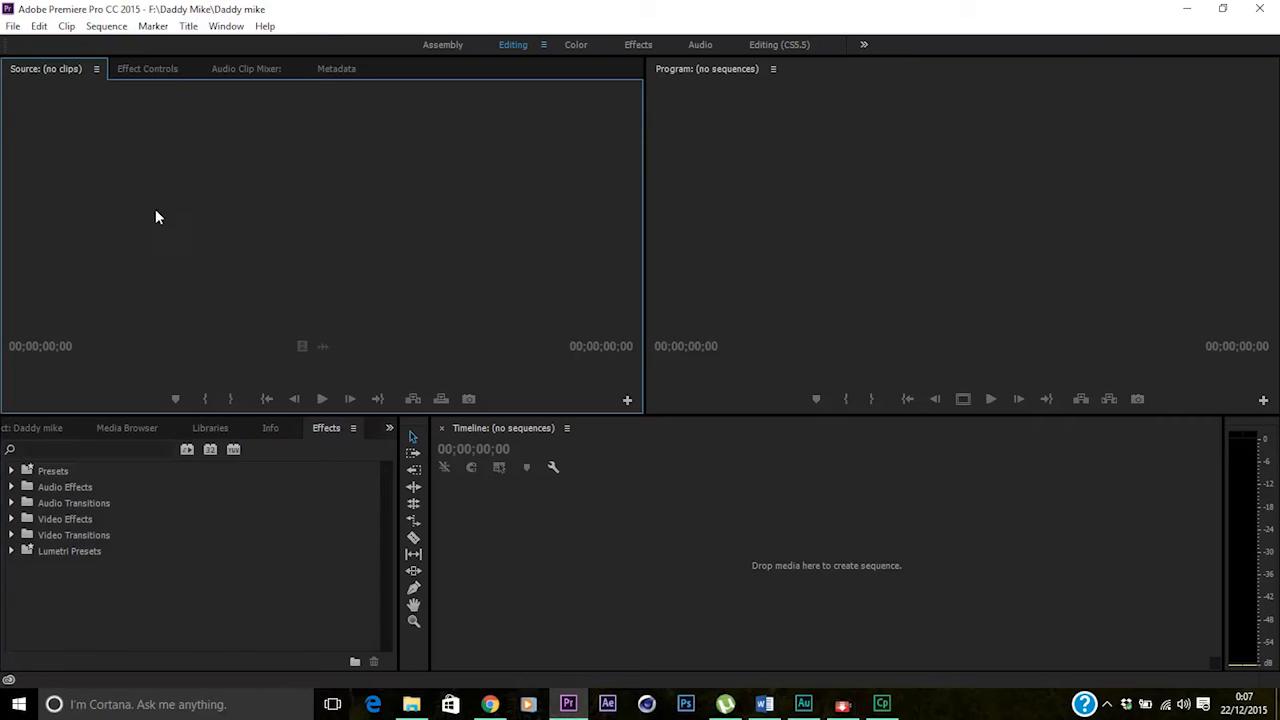
pyautogui.click(43, 423)
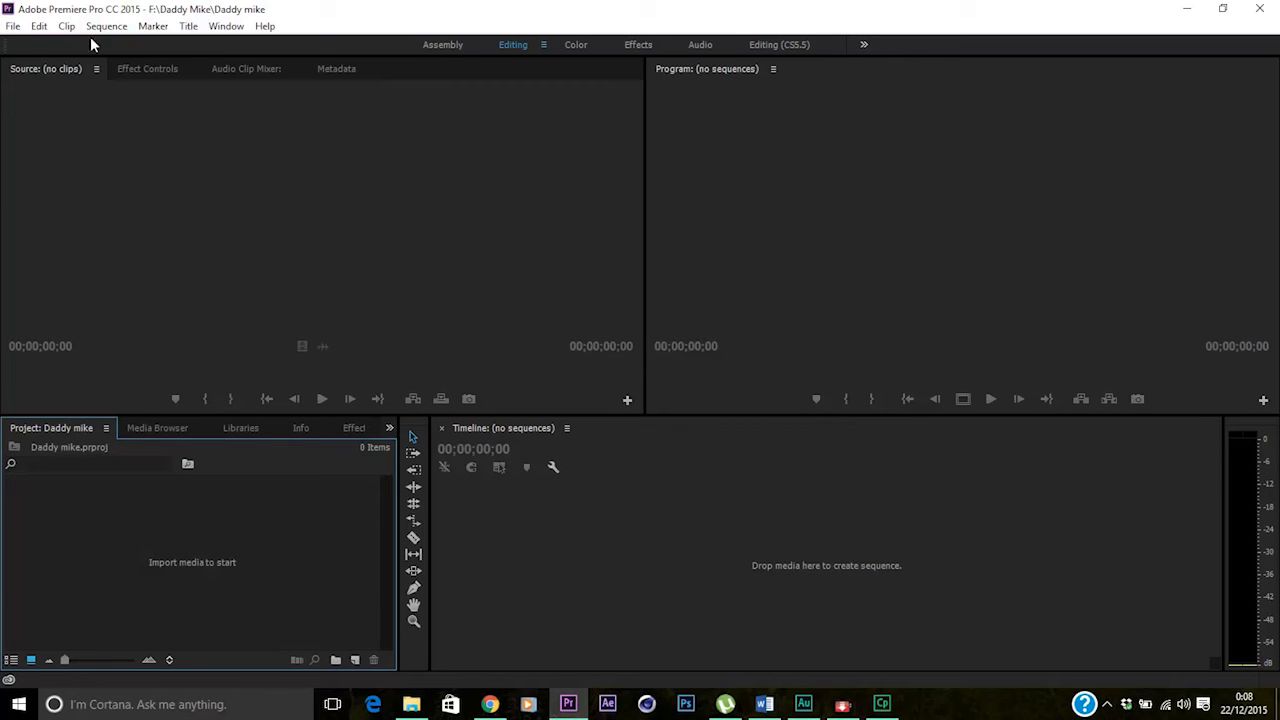
pyautogui.click(12, 31)
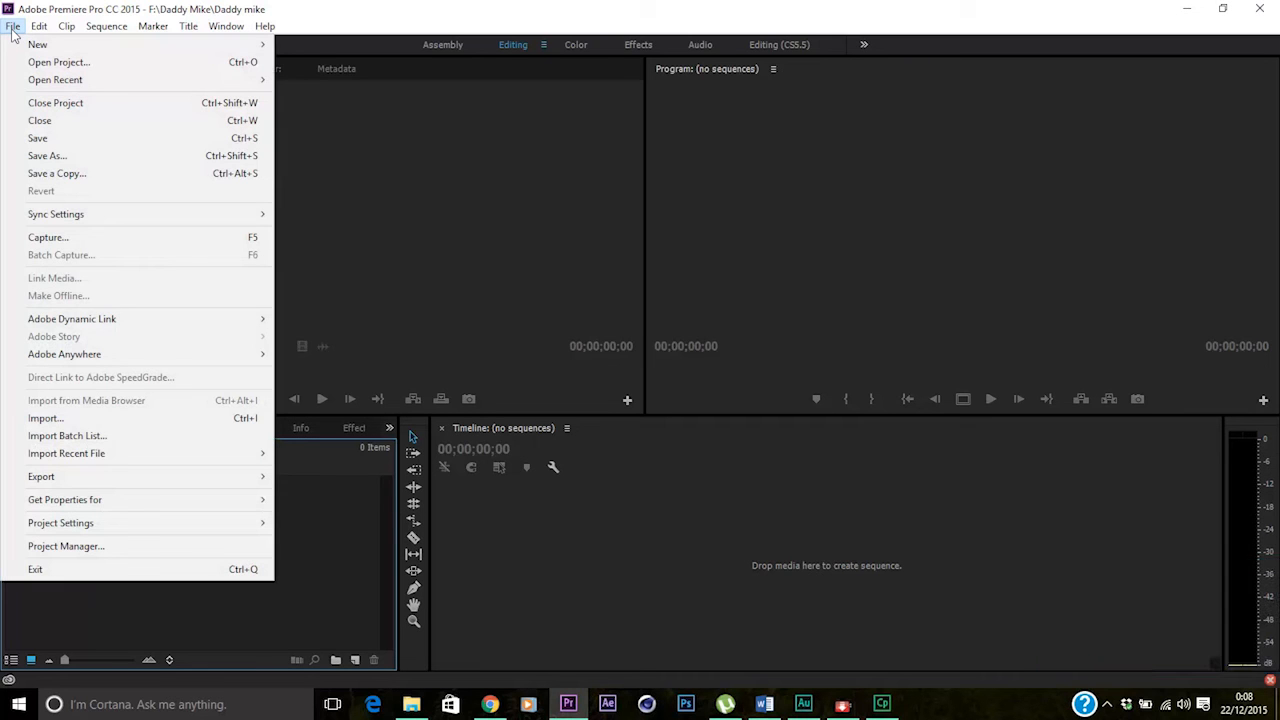
pyautogui.click(46, 29)
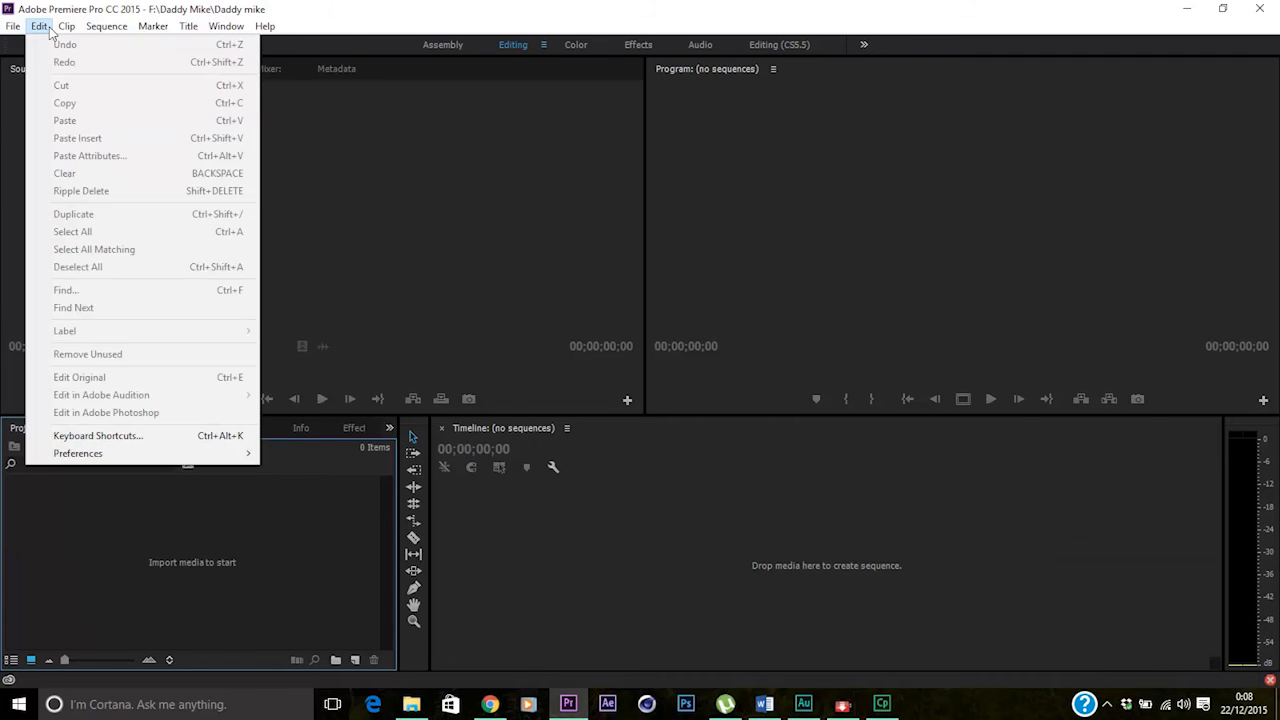
pyautogui.moveTo(77, 33)
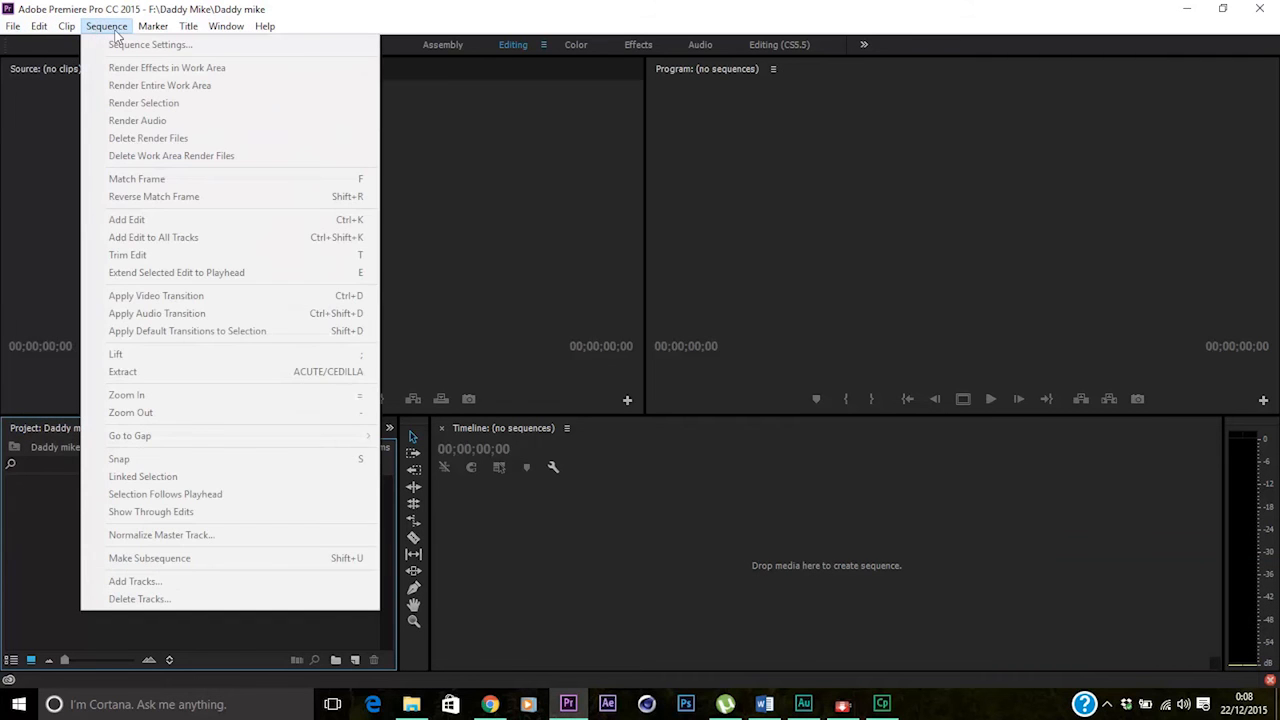
pyautogui.moveTo(150, 33)
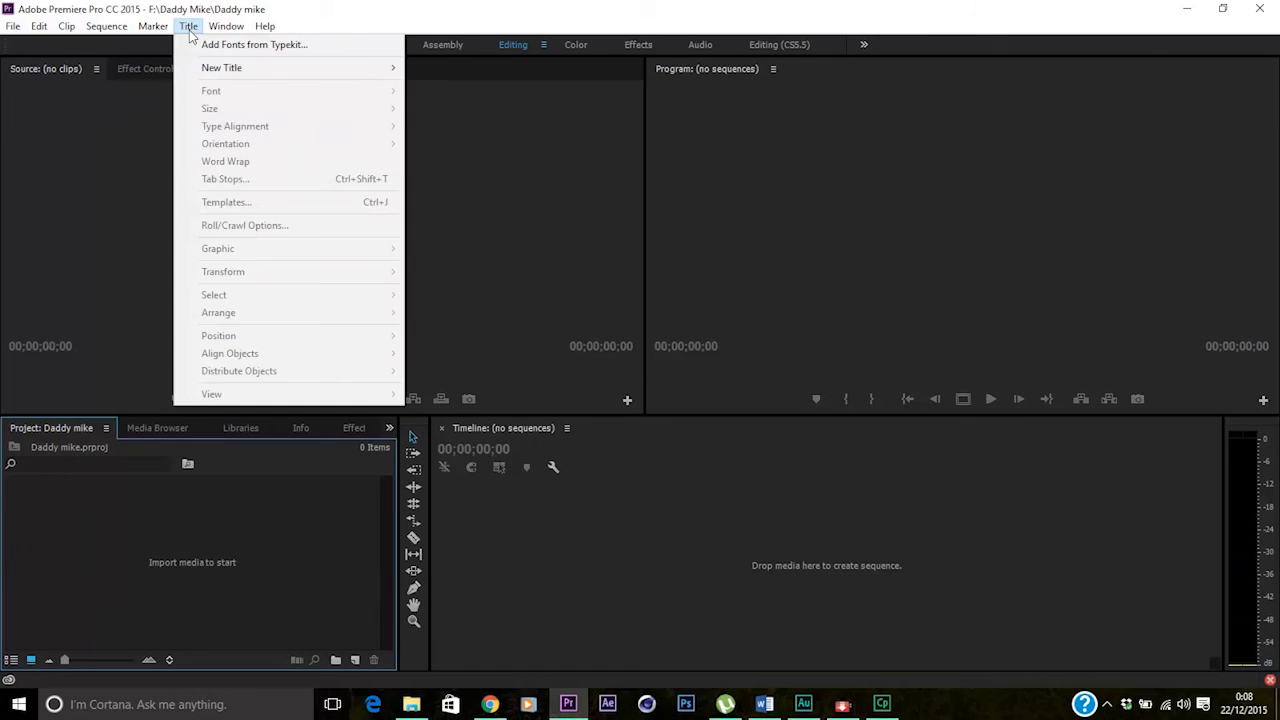
pyautogui.moveTo(220, 35)
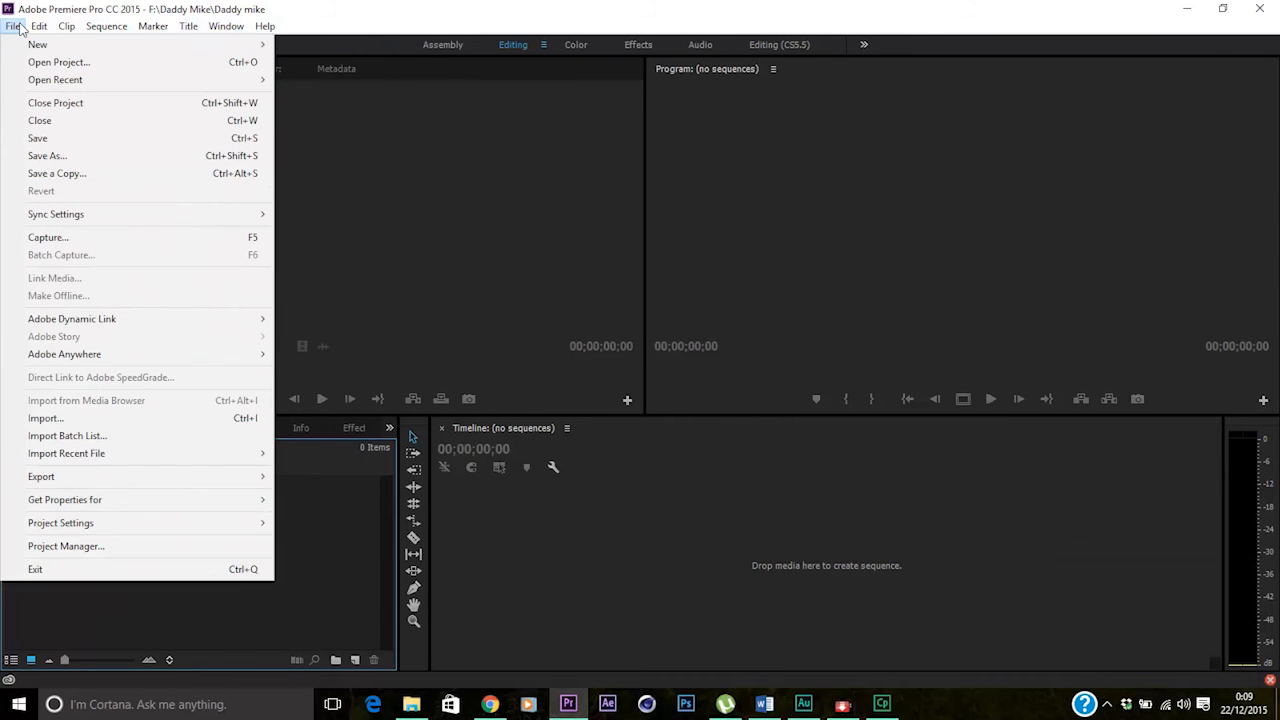
pyautogui.click(341, 579)
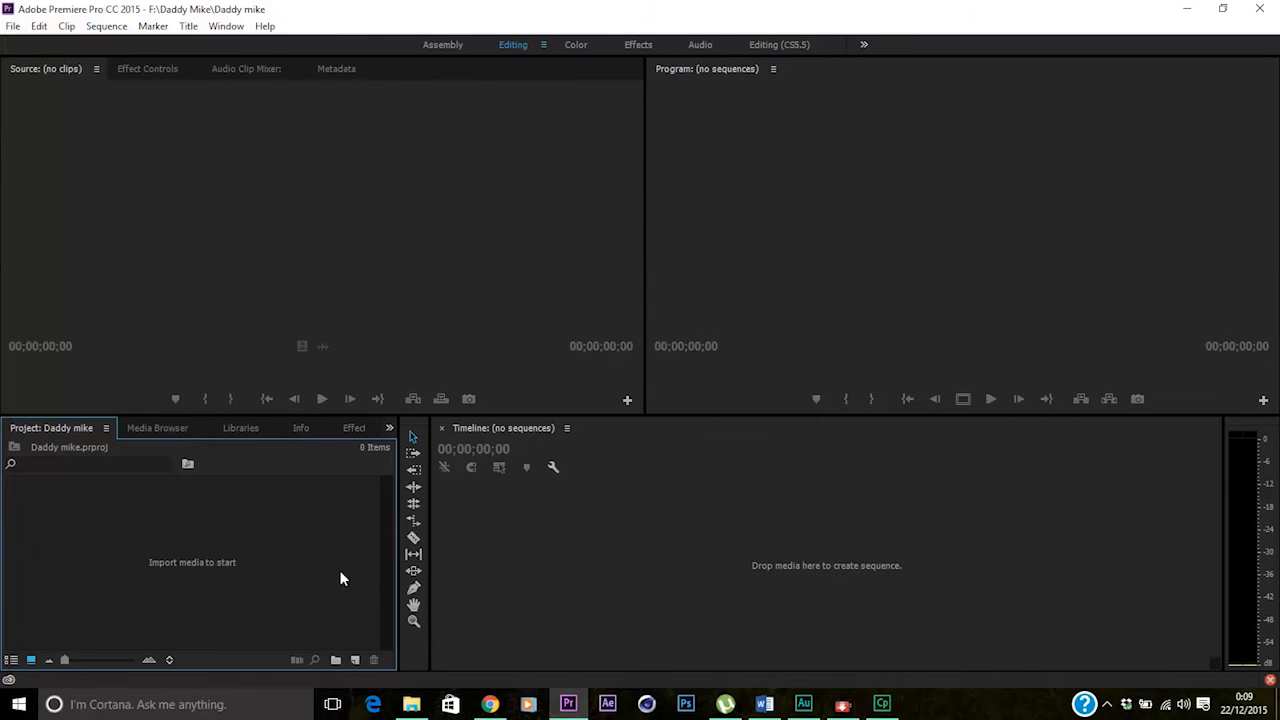
# Create three bins in the project named "Footages", "Music" and "Graphics"
pyautogui.click(336, 658)
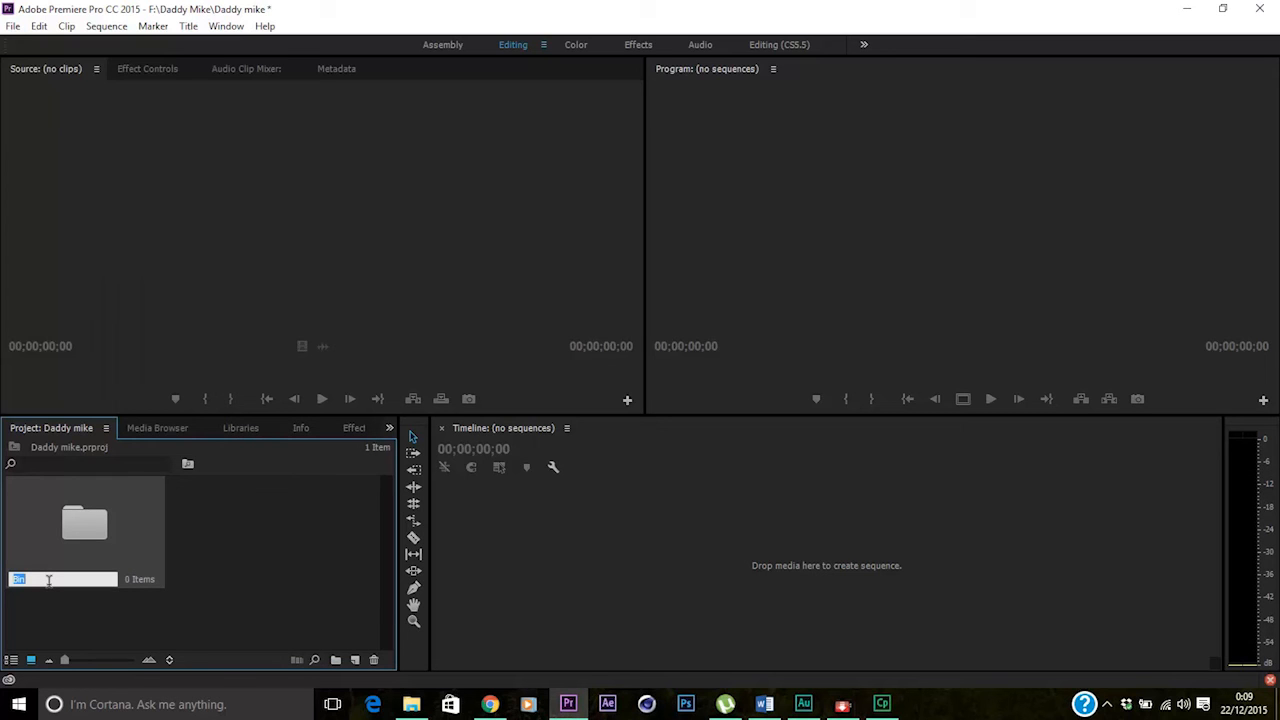
pyautogui.write('Footages')
pyautogui.press('Return')
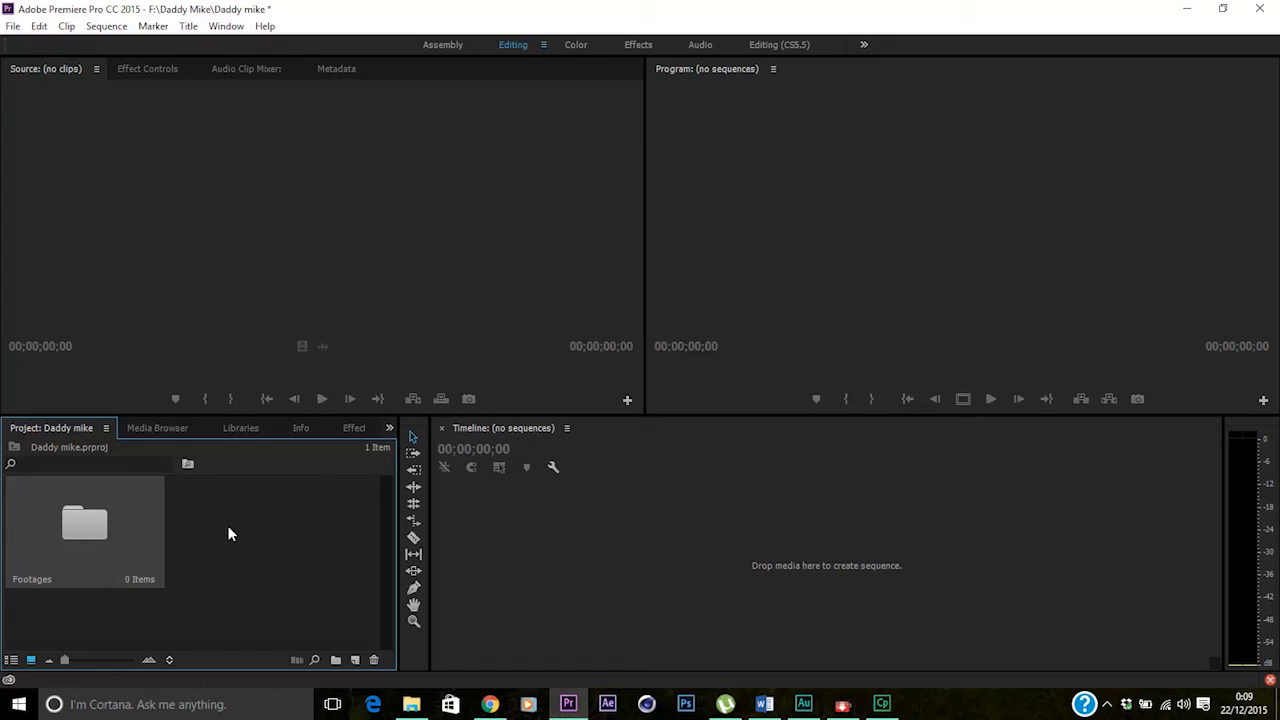
pyautogui.click(336, 660)
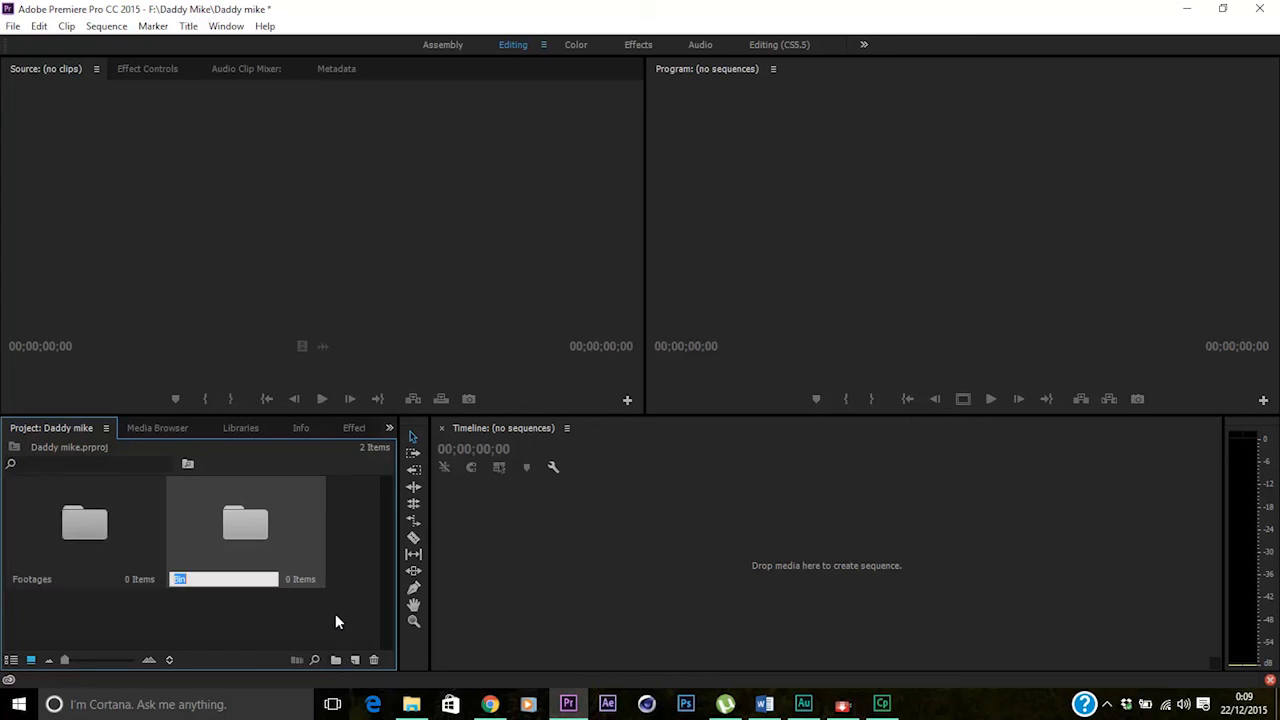
pyautogui.write('Music')
pyautogui.press('Return')
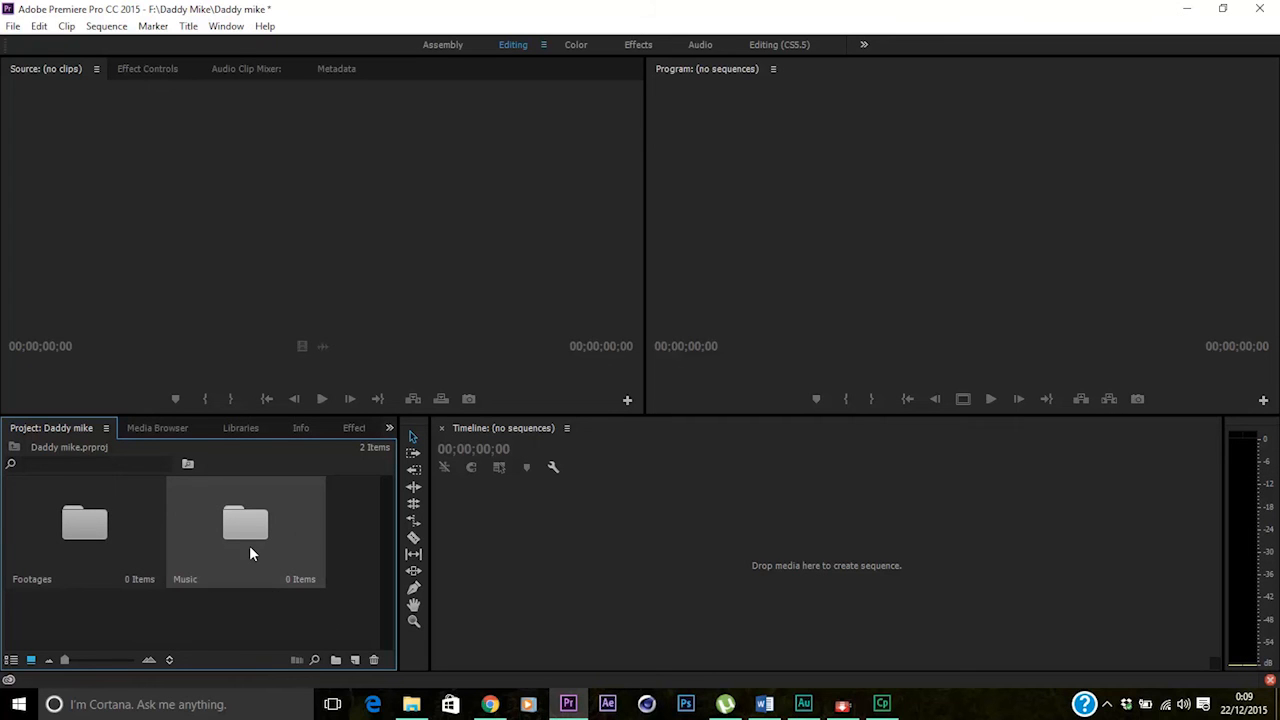
pyautogui.click(338, 658)
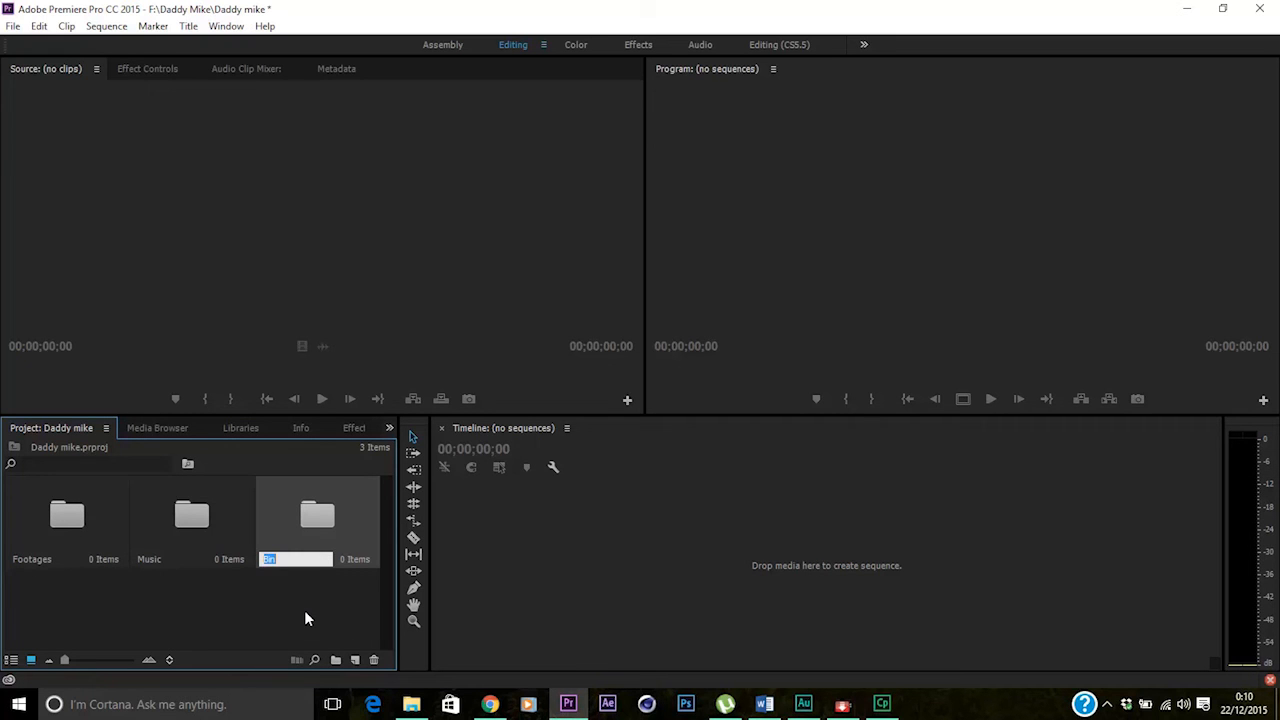
pyautogui.write('Graphics')
pyautogui.click(303, 613)
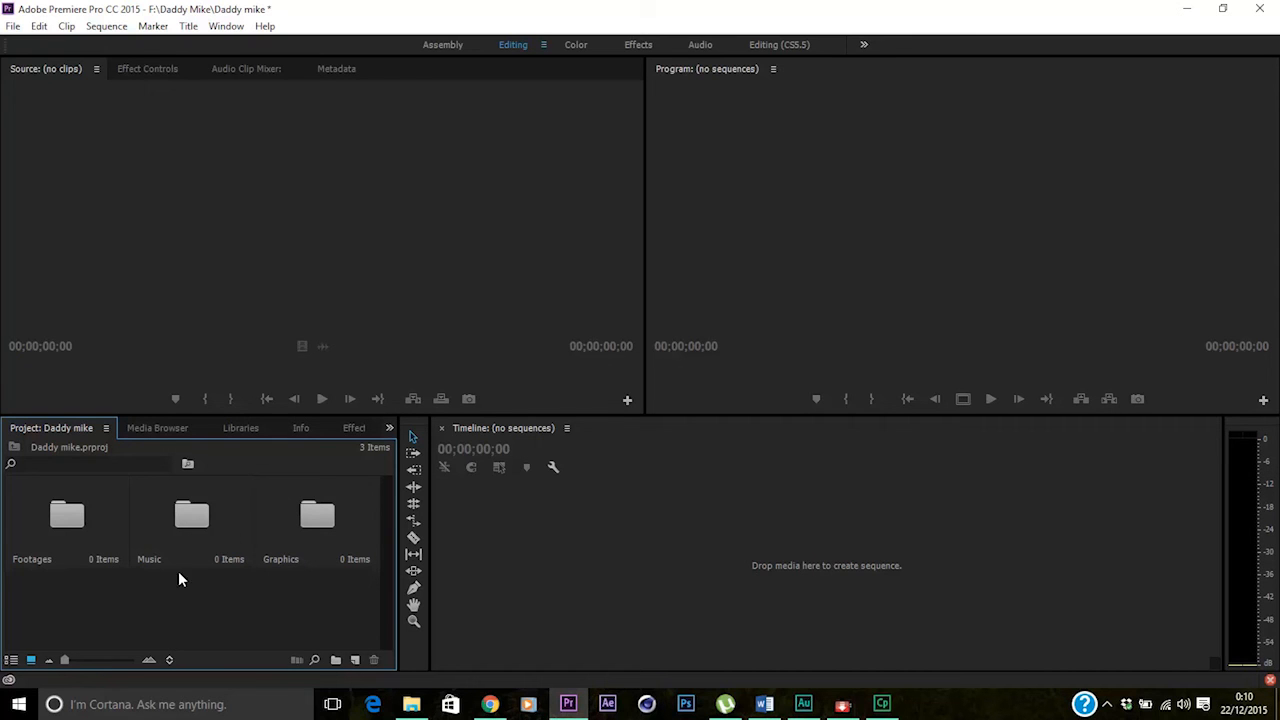
# Import clips P1010074 to P1010081 from the 21.0 folder on the SEGUN MOVIE (F:) drive into the Footages bin
pyautogui.doubleClick(75, 525)
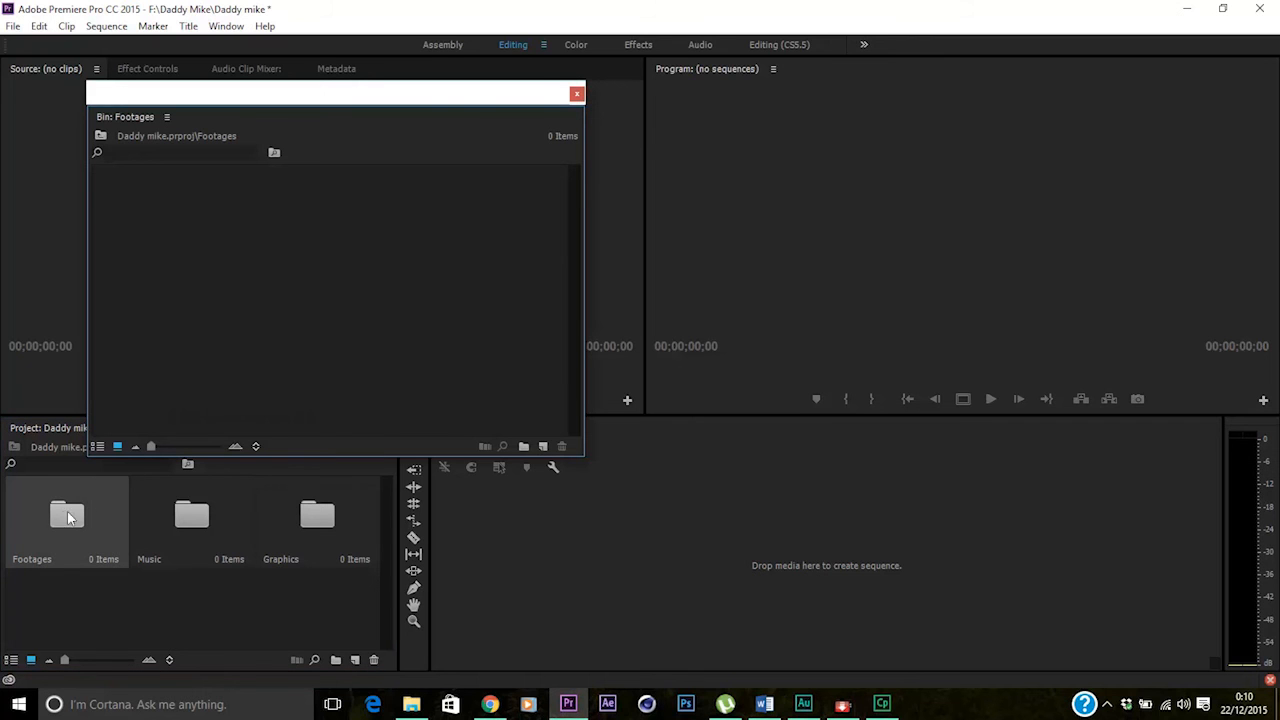
pyautogui.doubleClick(255, 242)
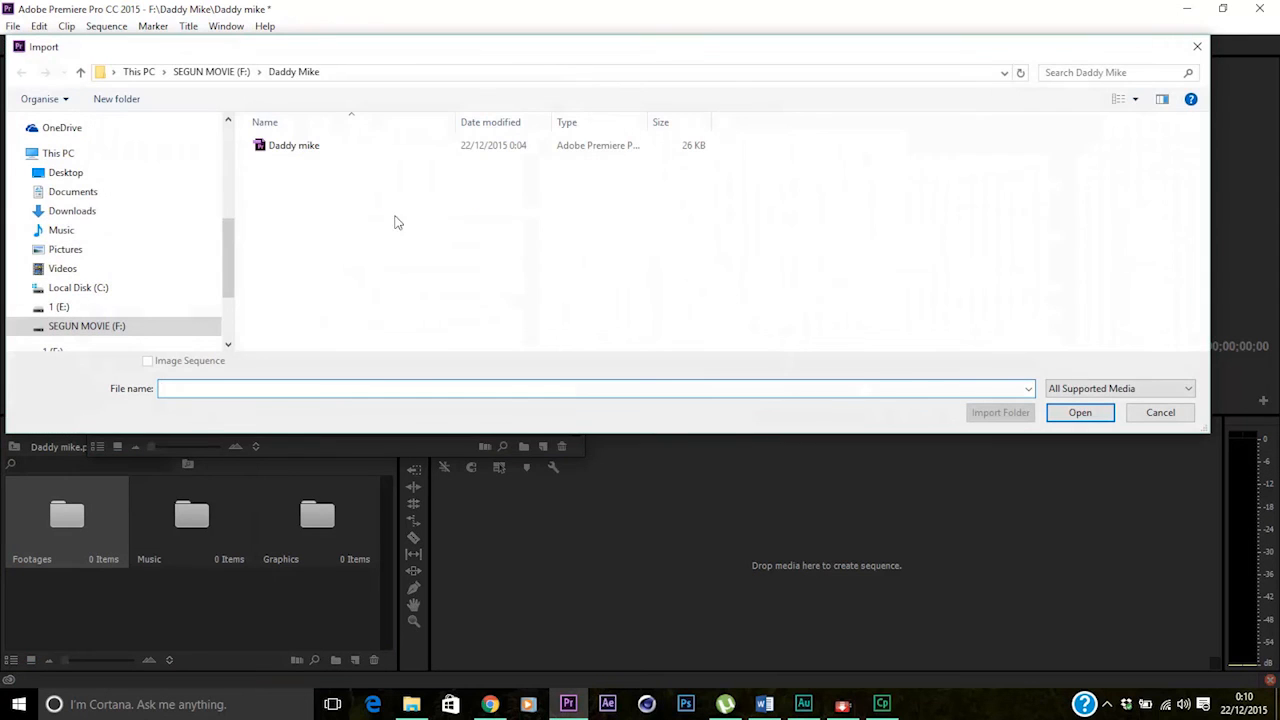
pyautogui.click(211, 71)
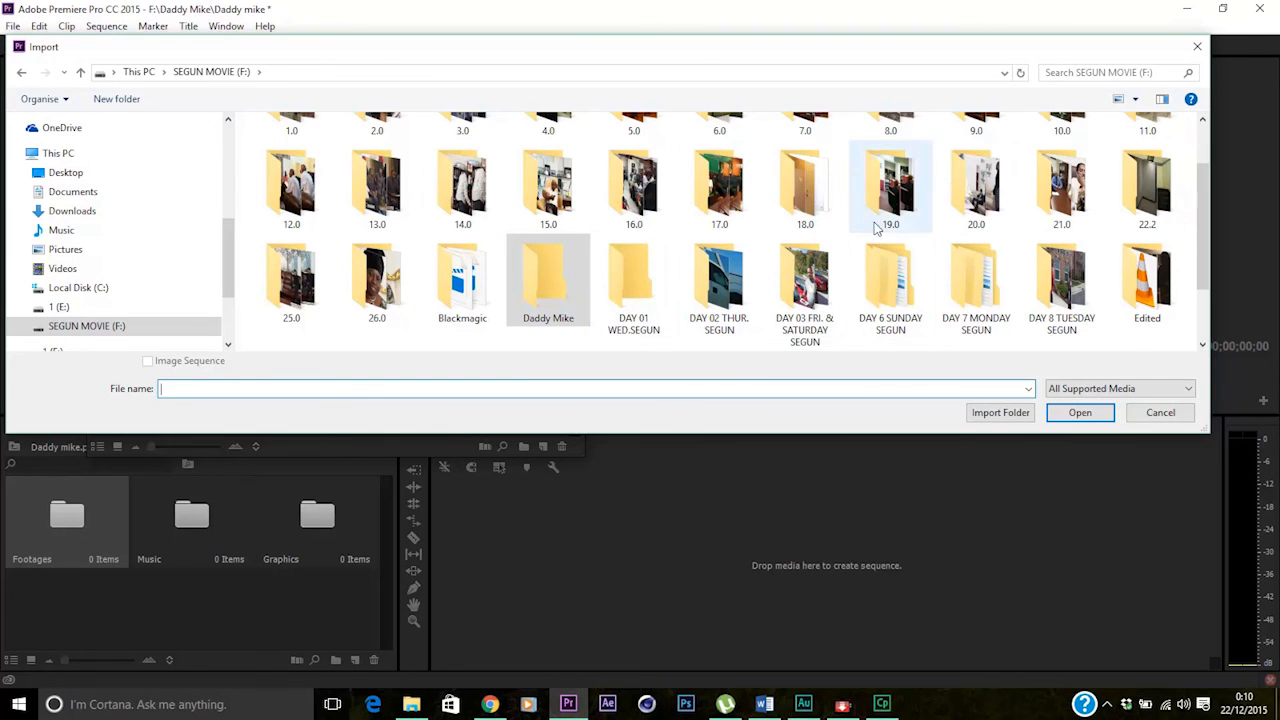
pyautogui.click(1040, 190)
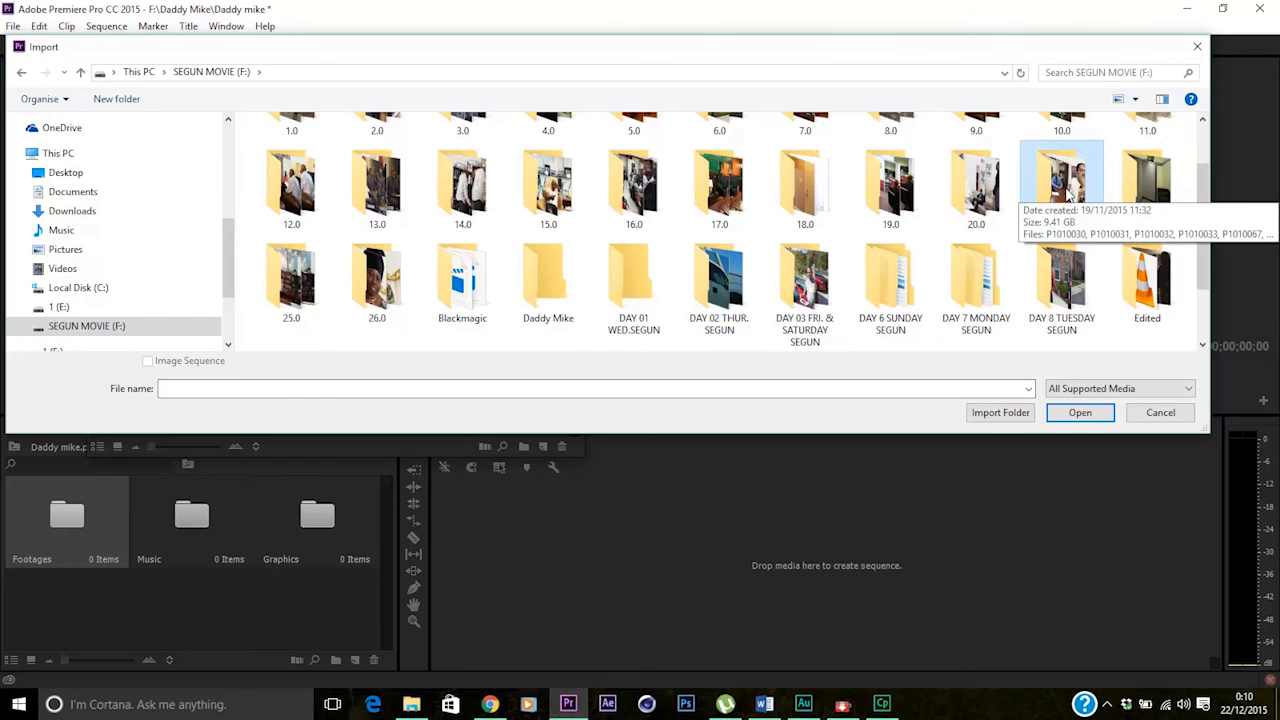
pyautogui.doubleClick(1068, 192)
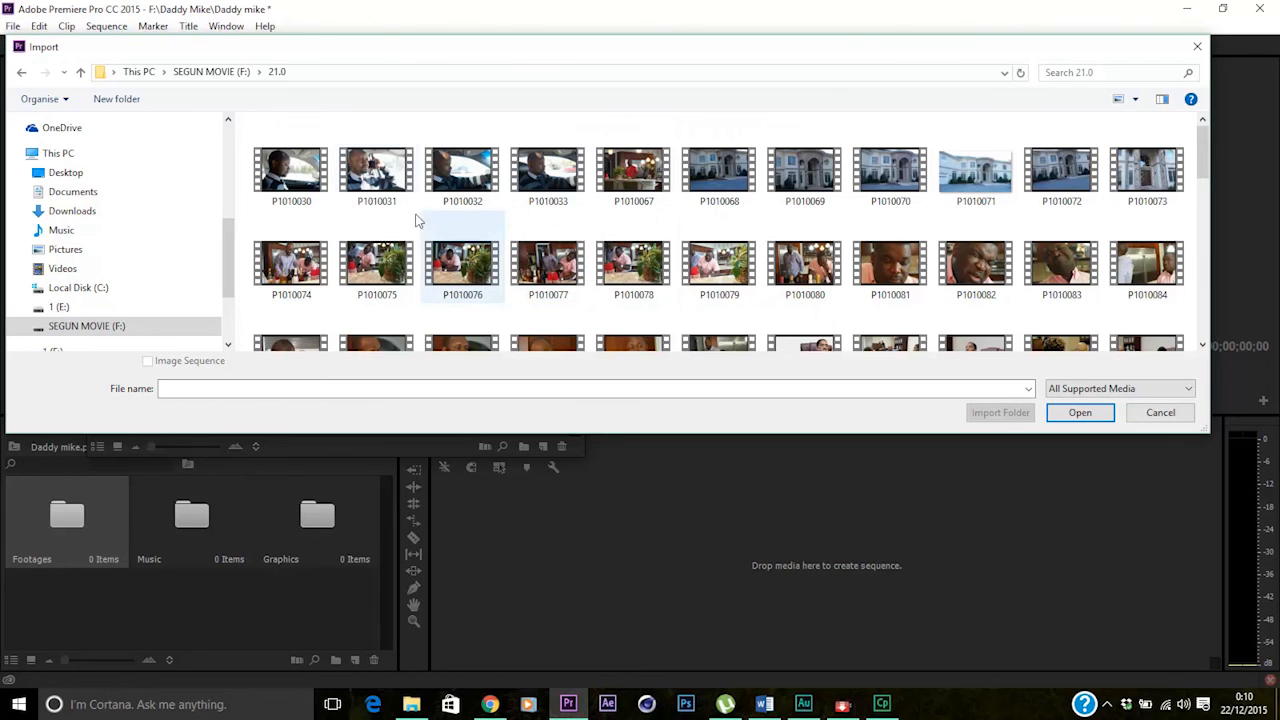
pyautogui.moveTo(240, 230); pyautogui.dragTo(888, 274)
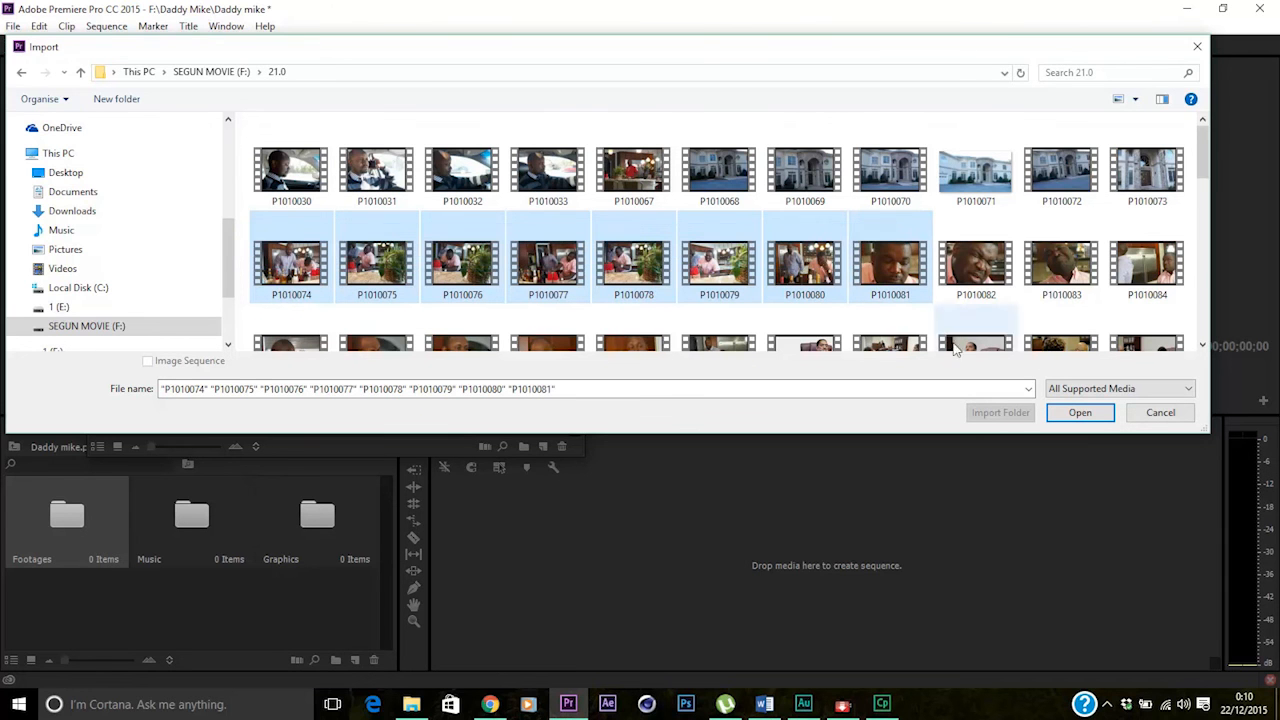
pyautogui.click(1077, 413)
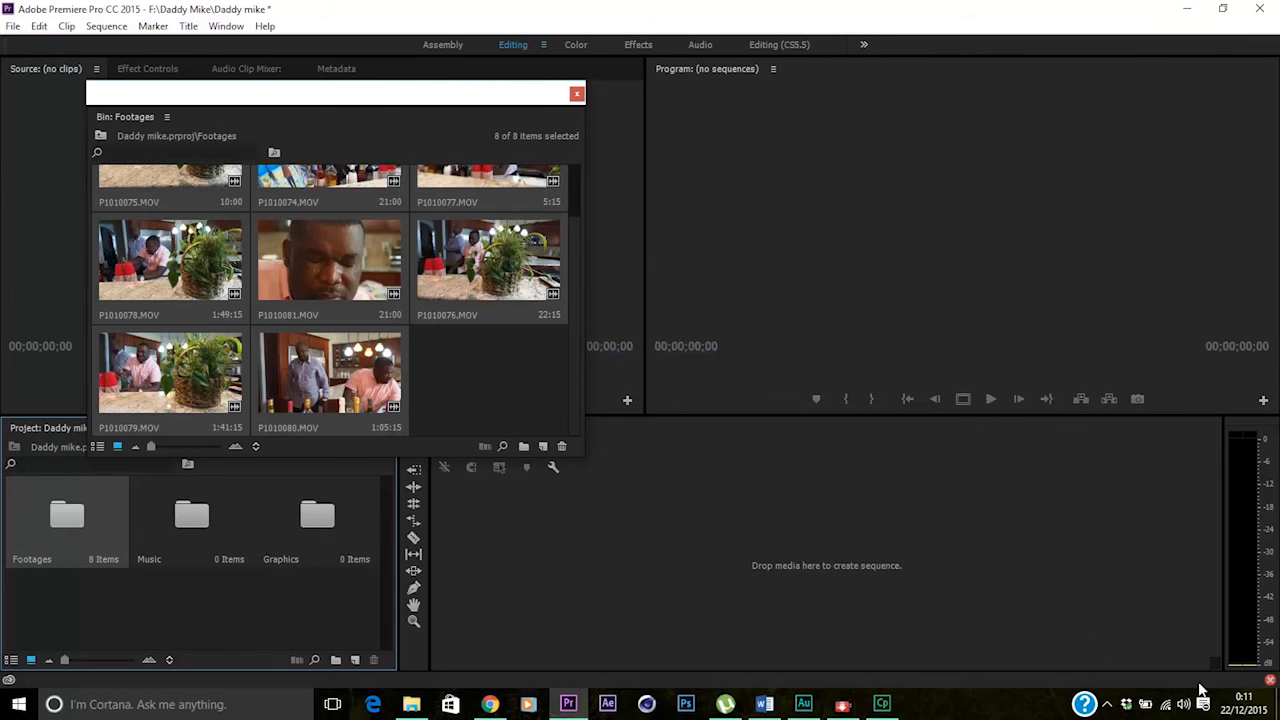
# Clear all entries from the Events log and close it
pyautogui.click(1270, 681)
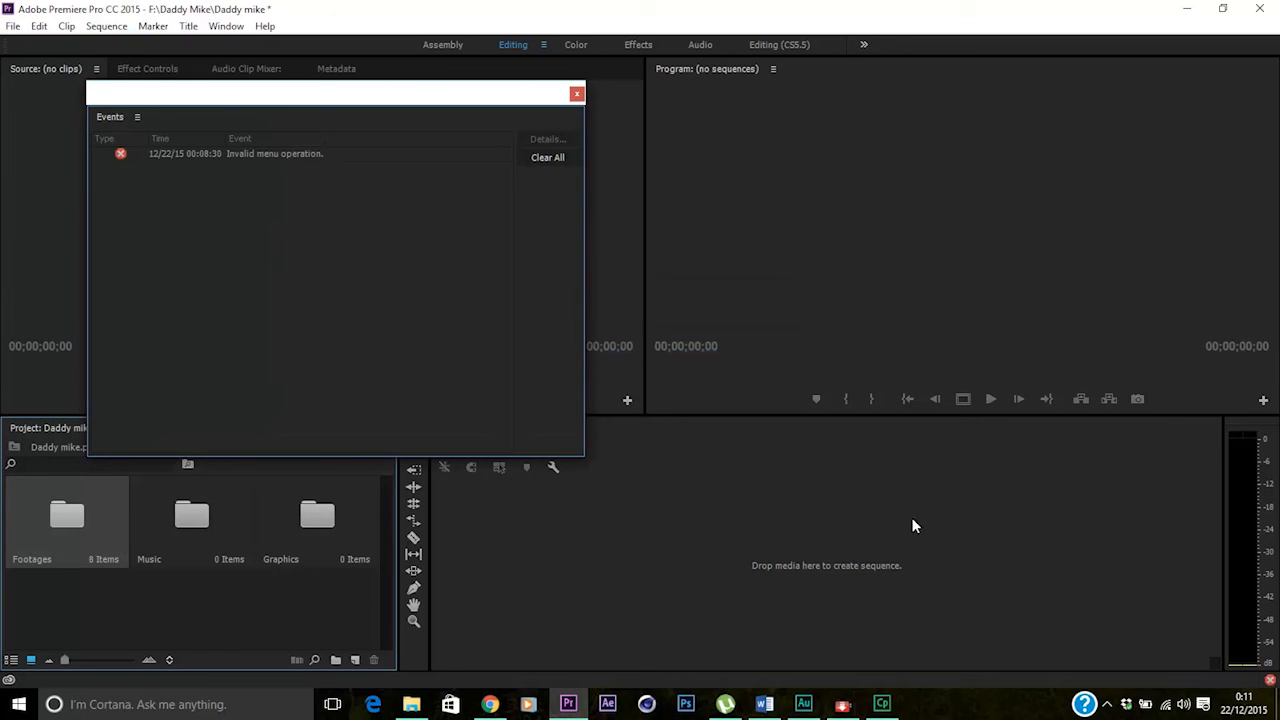
pyautogui.click(541, 158)
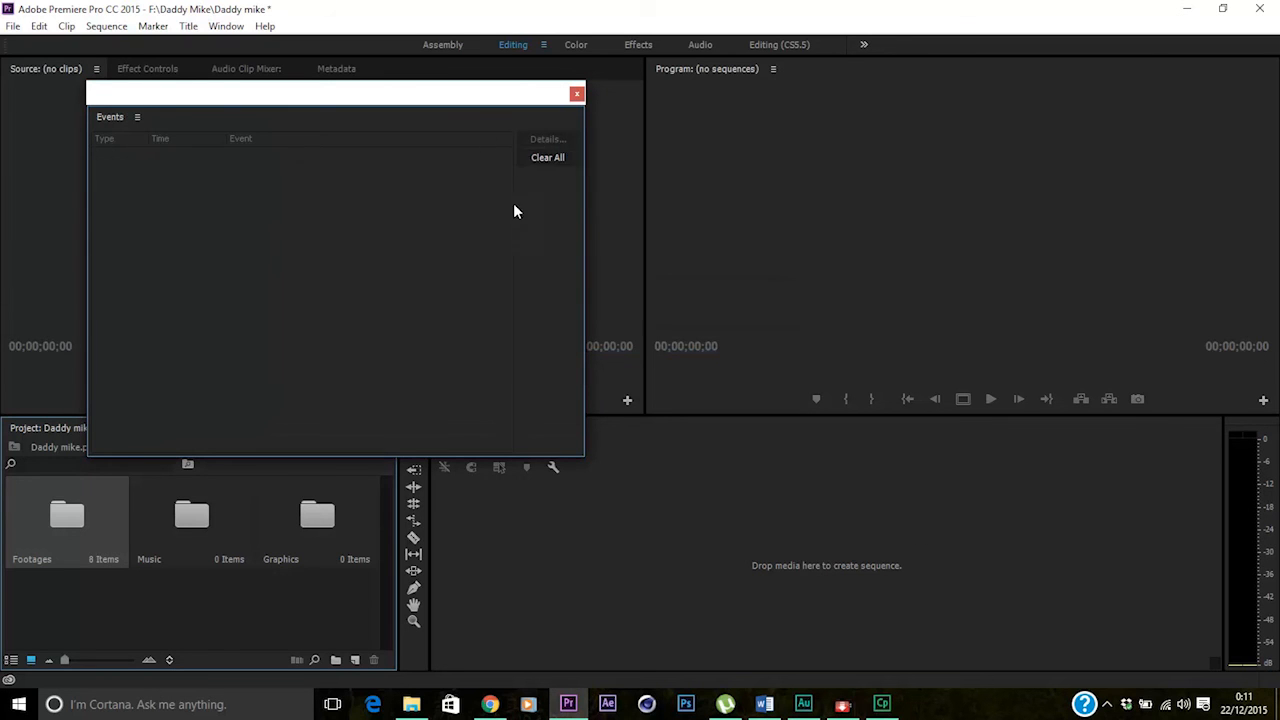
pyautogui.click(576, 95)
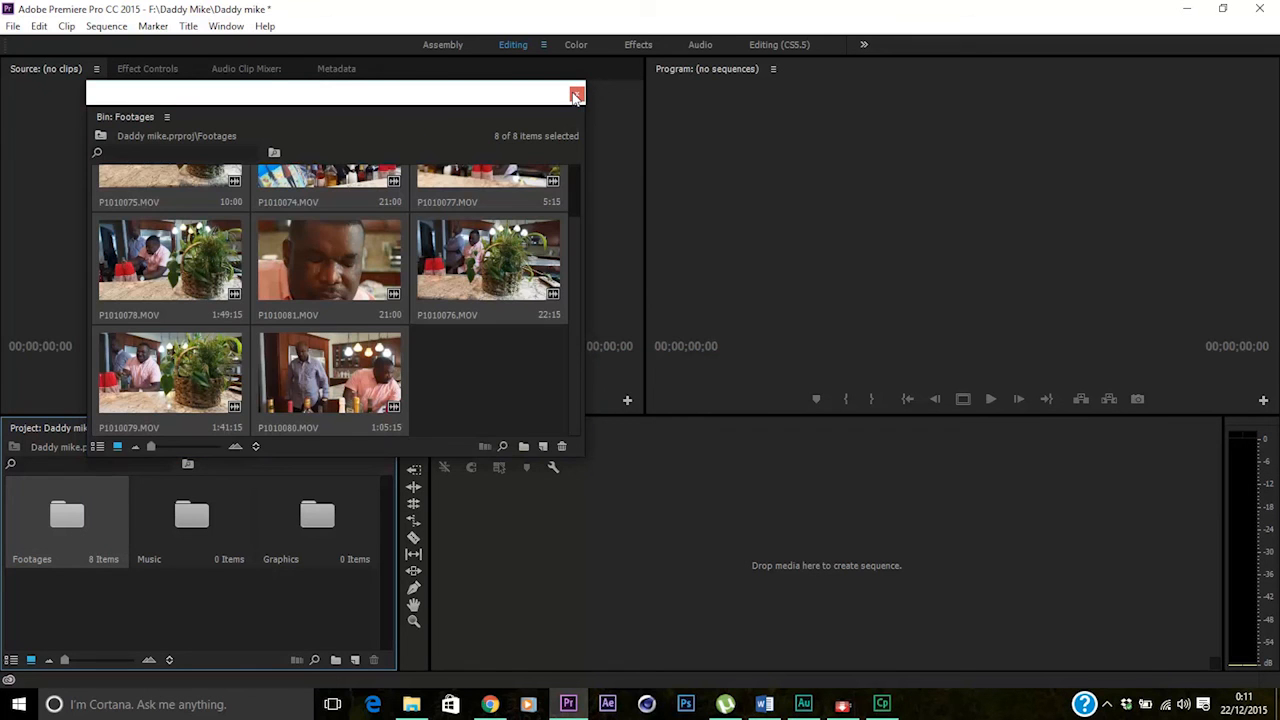
# Look through the imported clips in the floating Footages bin, moving its window aside and closing it
pyautogui.click(527, 385)
pyautogui.moveTo(572, 323); pyautogui.dragTo(573, 353)
pyautogui.scroll(2, 567, 310)
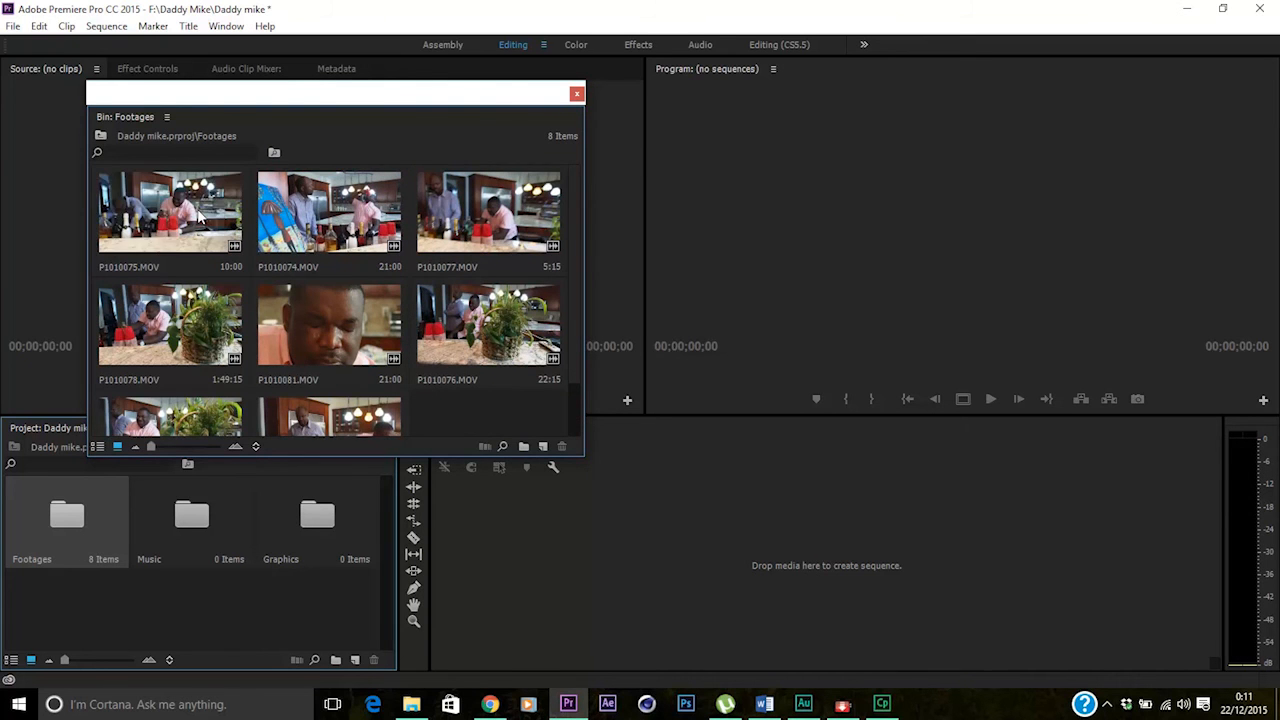
pyautogui.moveTo(325, 101); pyautogui.dragTo(633, 111)
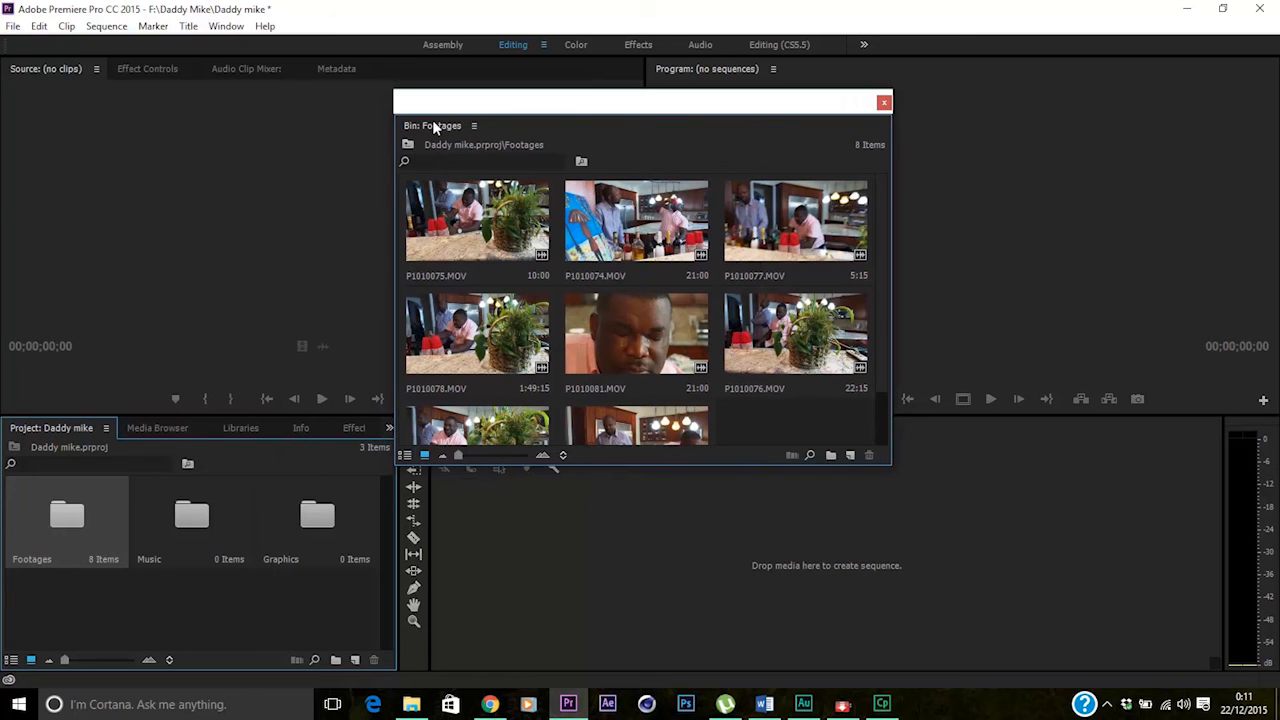
pyautogui.click(884, 103)
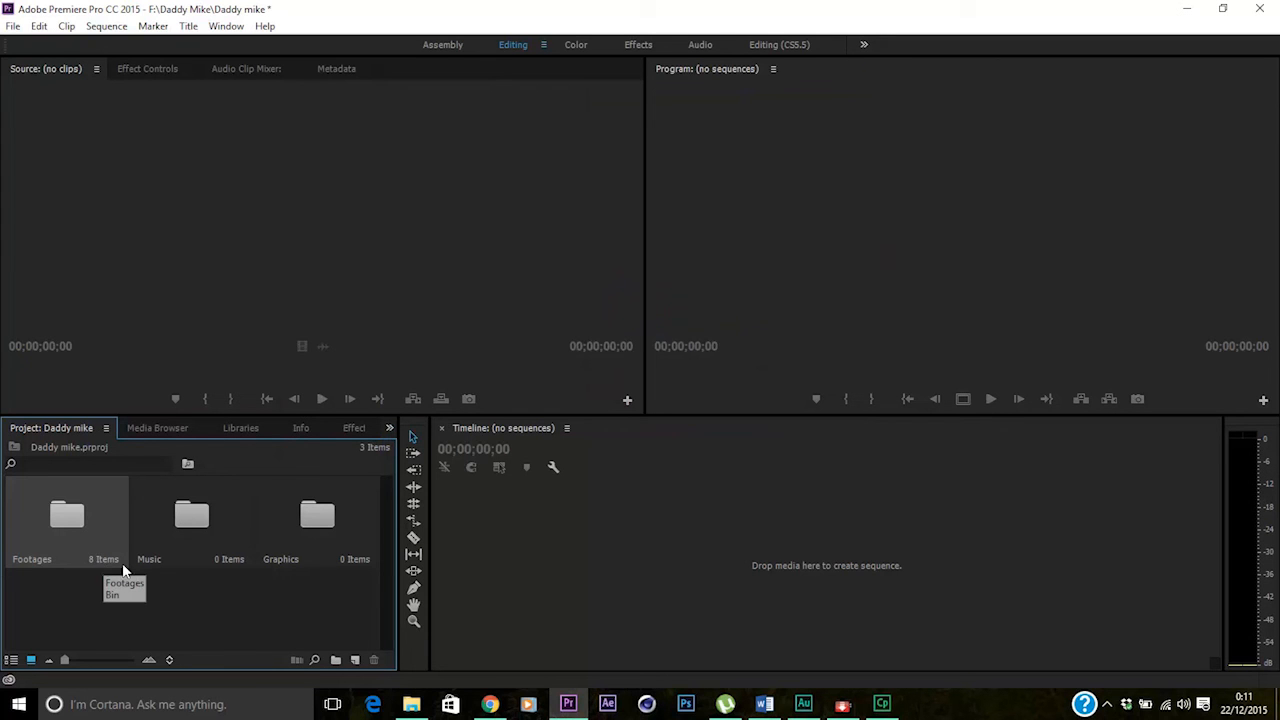
# Reopen the Footages bin and dock it in the Source monitor's group, between Audio Clip Mixer and Metadata
pyautogui.doubleClick(78, 525)
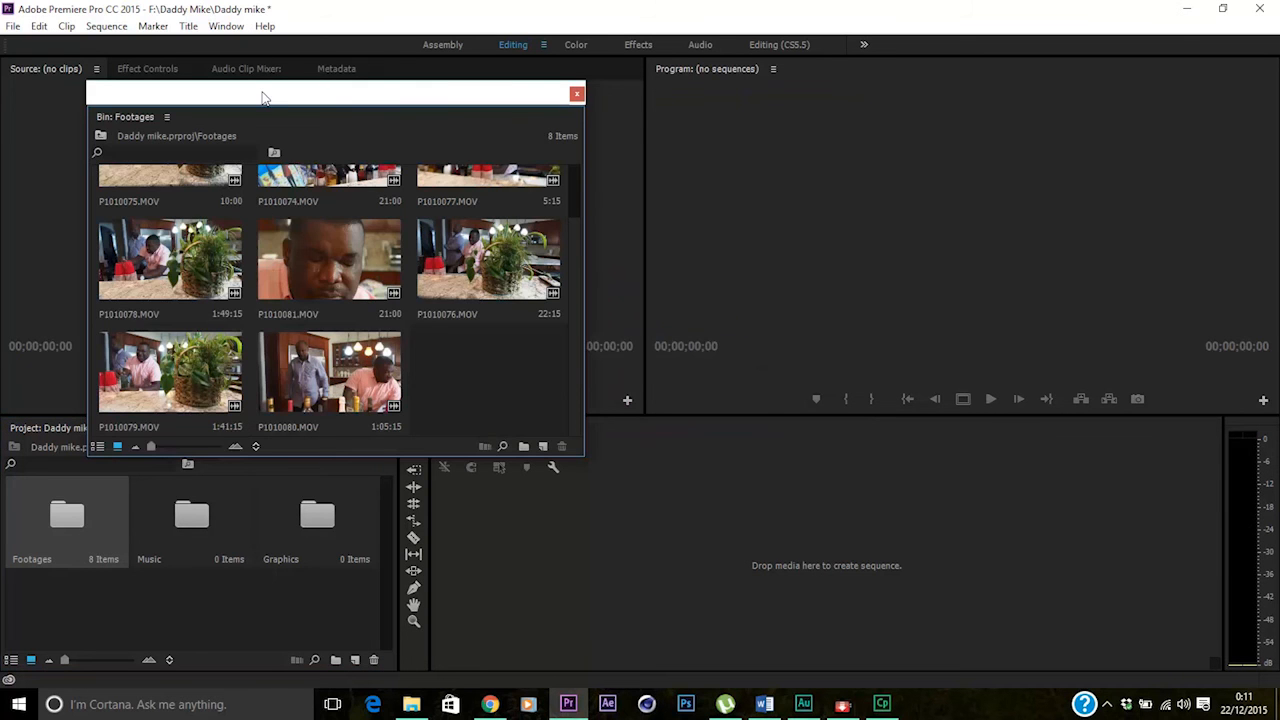
pyautogui.moveTo(264, 97); pyautogui.dragTo(581, 109)
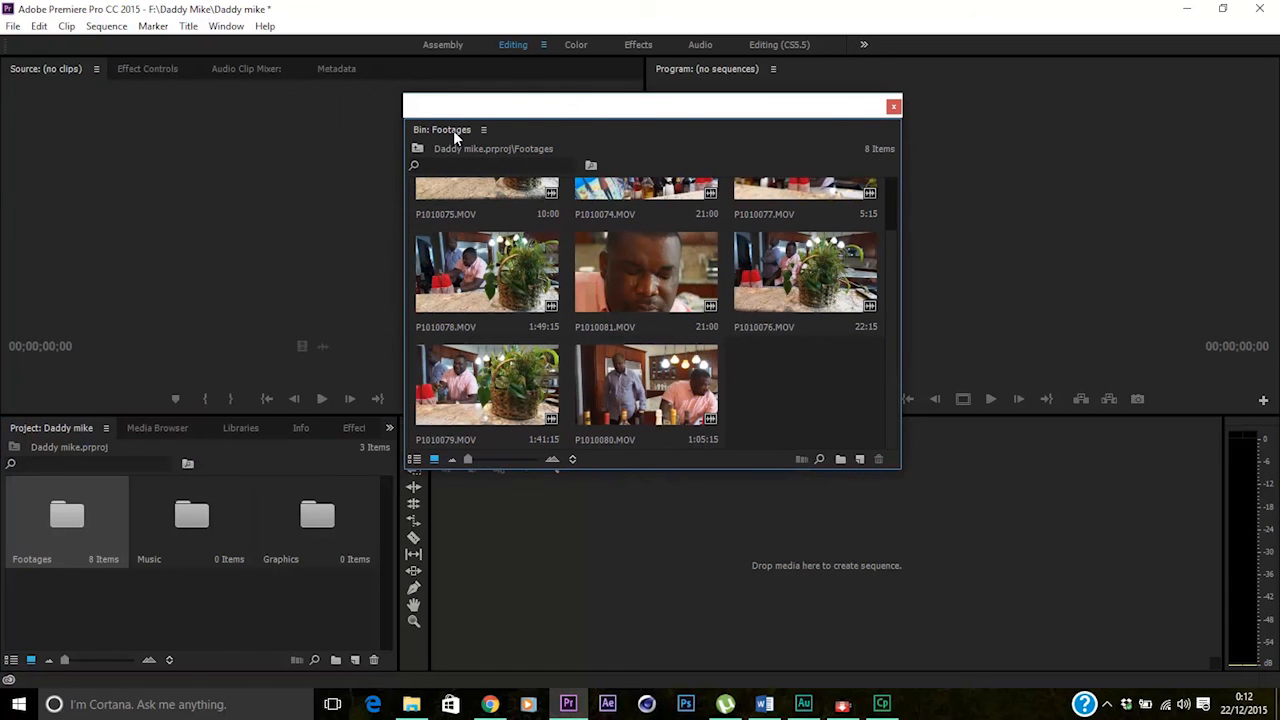
pyautogui.moveTo(444, 129); pyautogui.dragTo(336, 71)
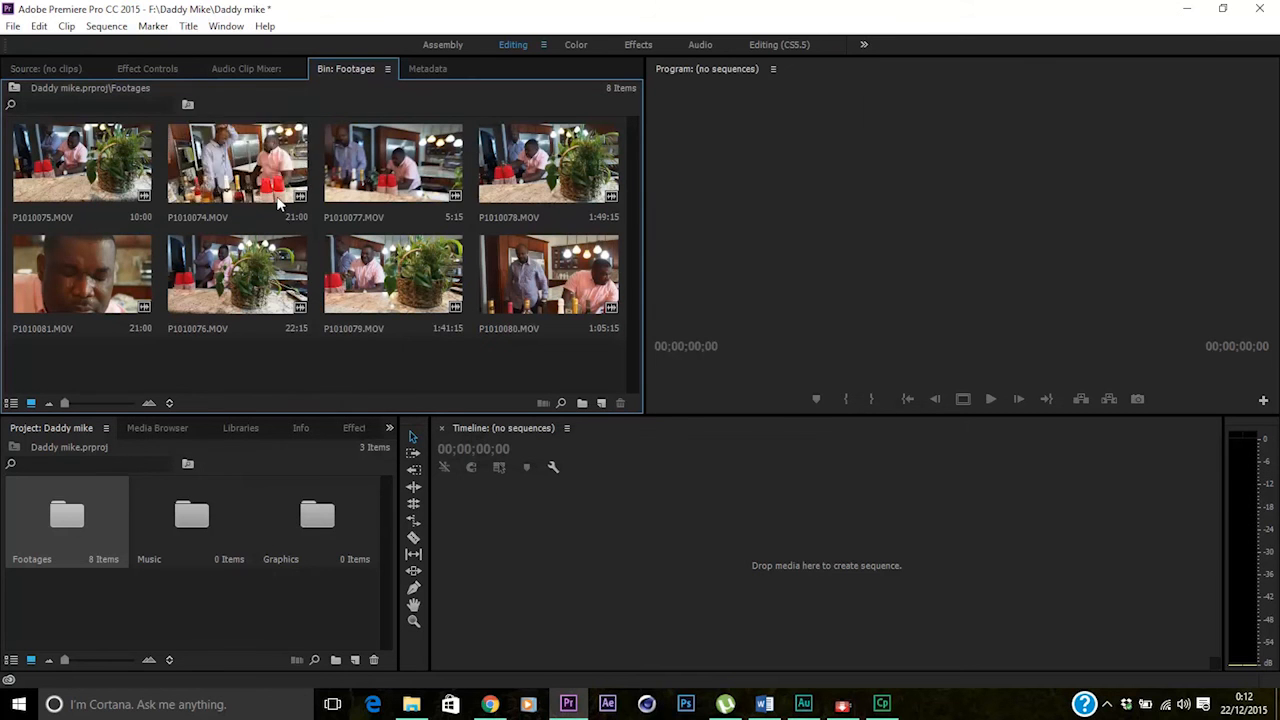
# Play P1010074.MOV in the Source monitor, stop it at 00:00:07:29 and mark the In point there
pyautogui.doubleClick(200, 158)
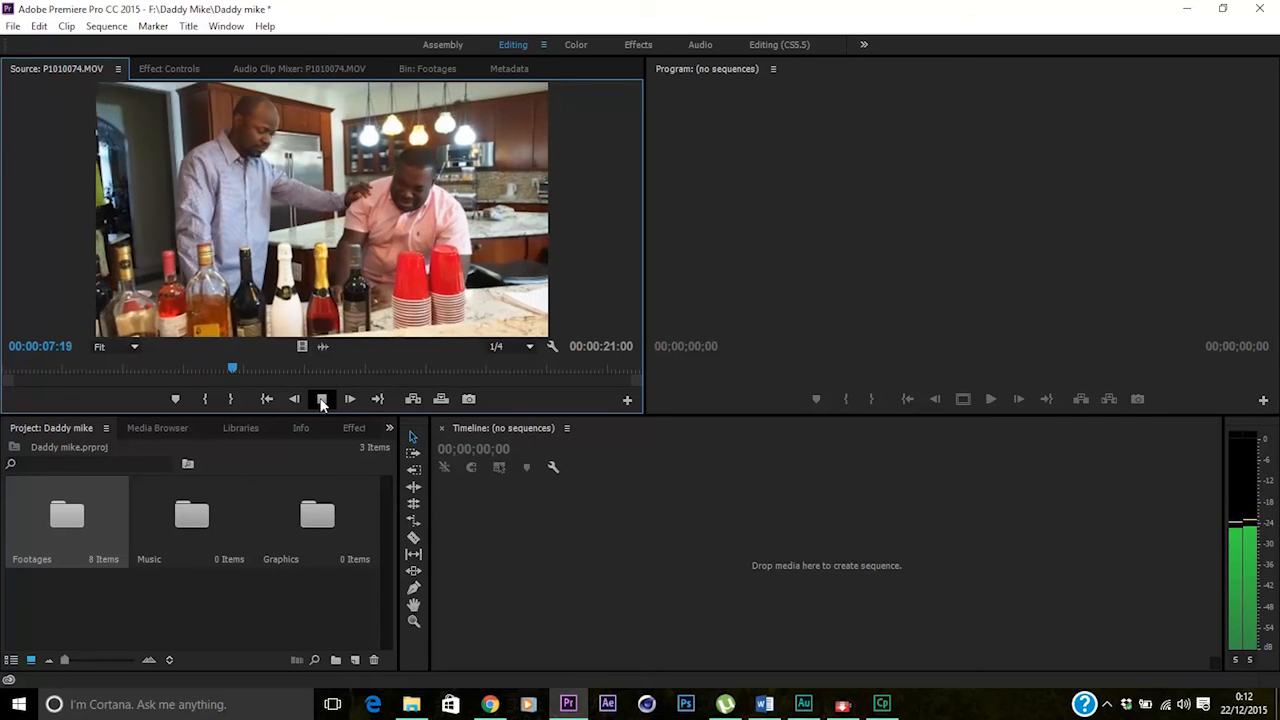
pyautogui.click(322, 401)
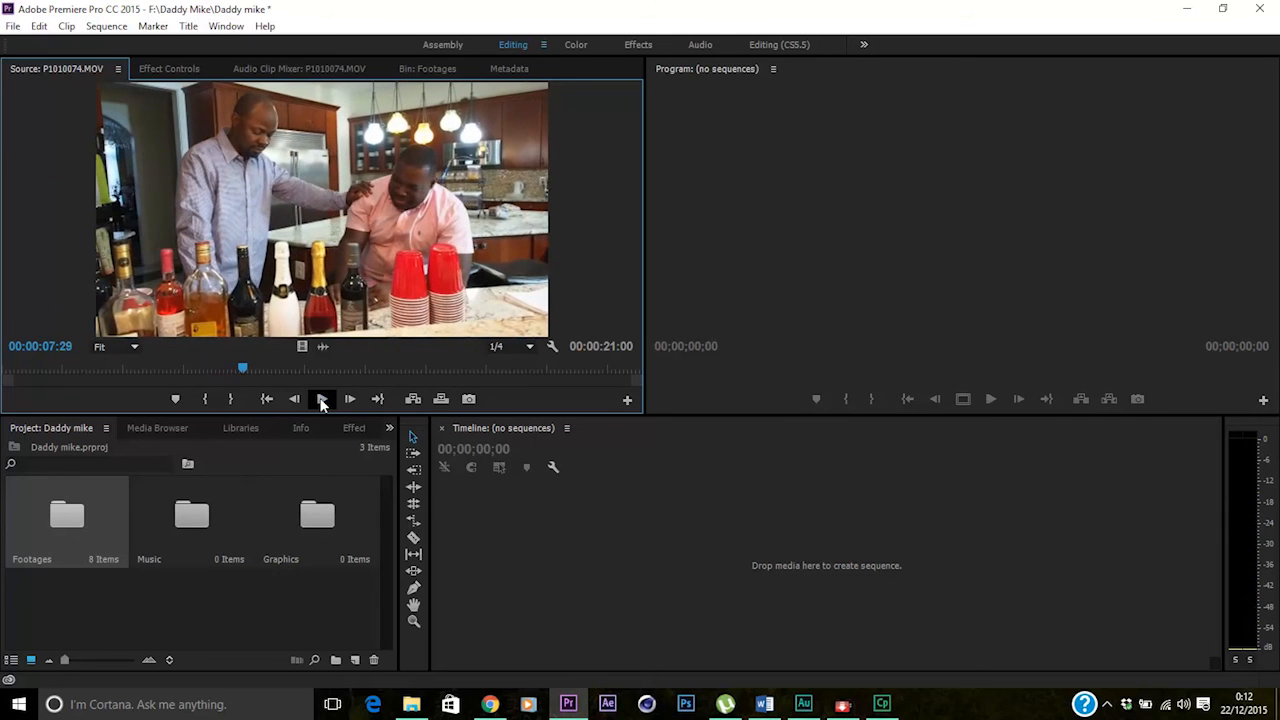
pyautogui.click(414, 70)
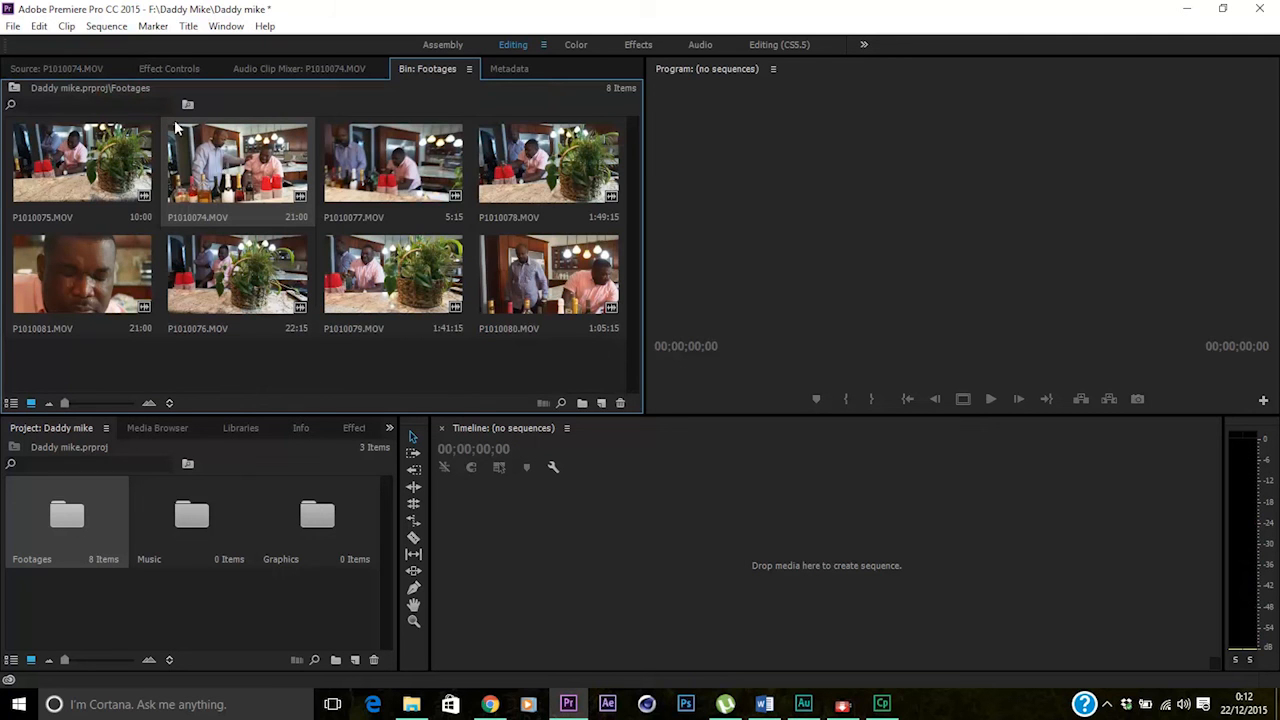
pyautogui.click(90, 70)
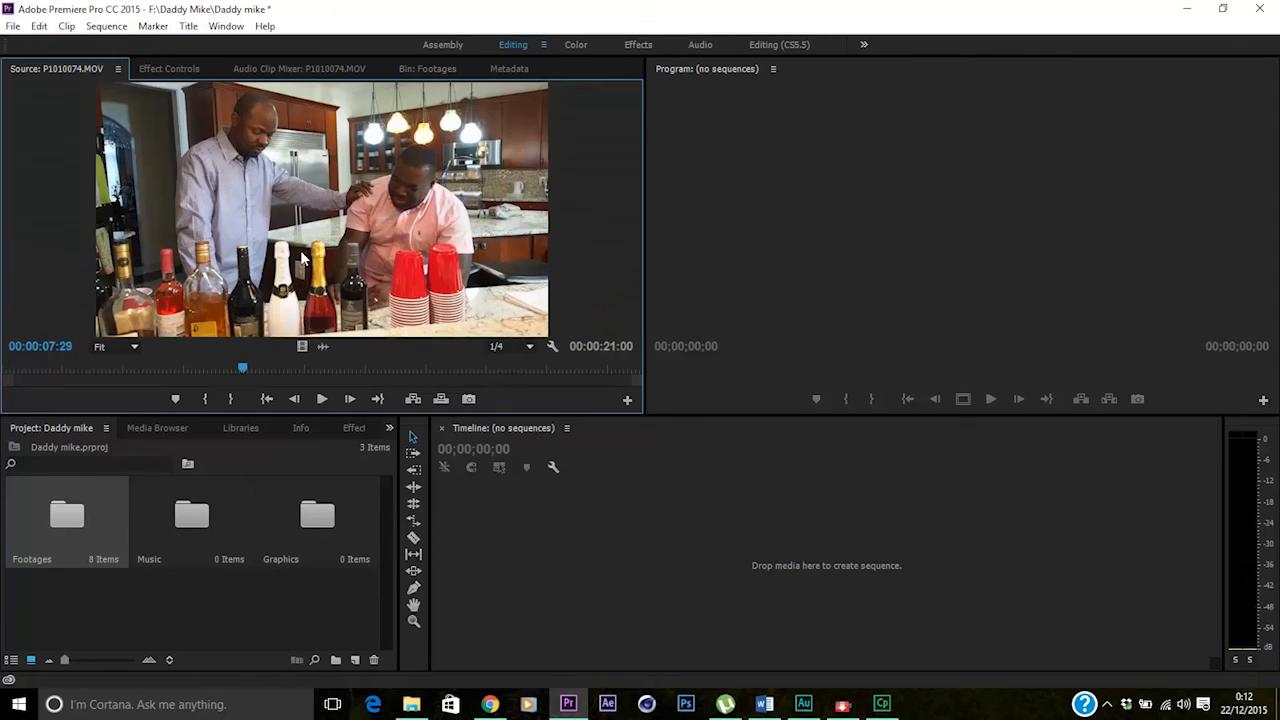
pyautogui.press('i')
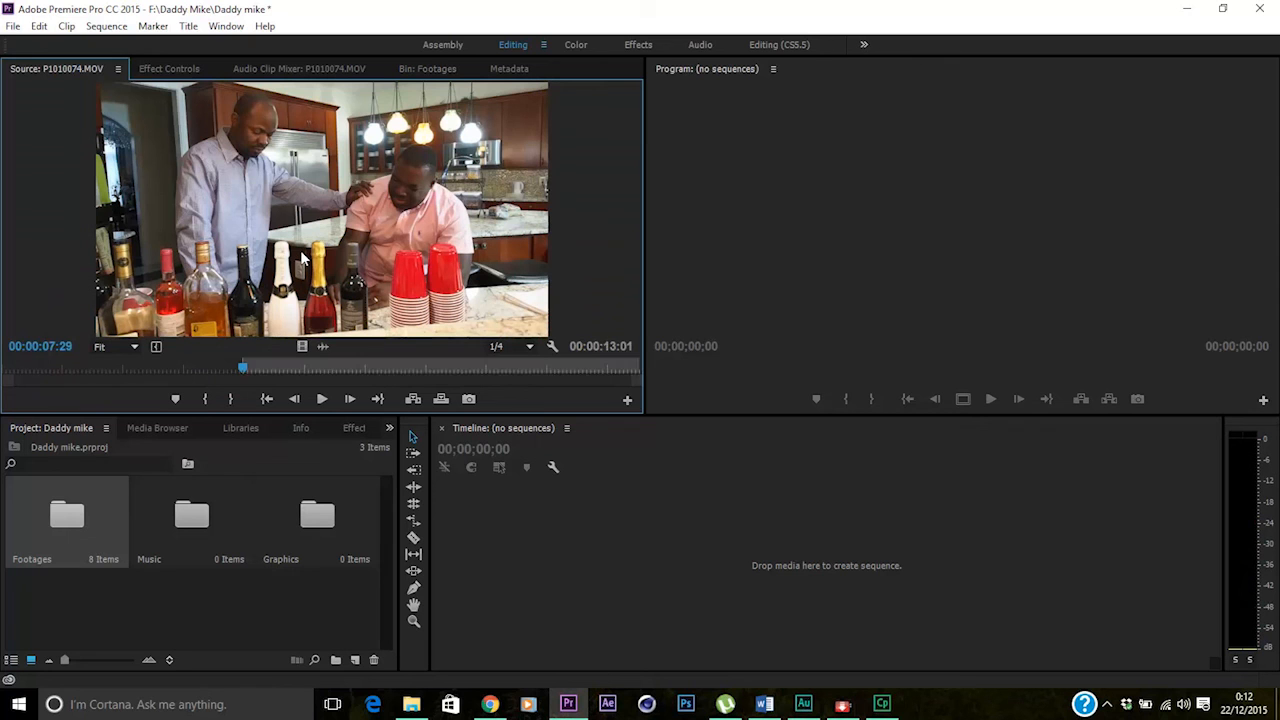
# Mark the Out point of P1010074.MOV at 00:00:13:08 and create a new sequence from that clip in the Footages bin
pyautogui.click(404, 368)
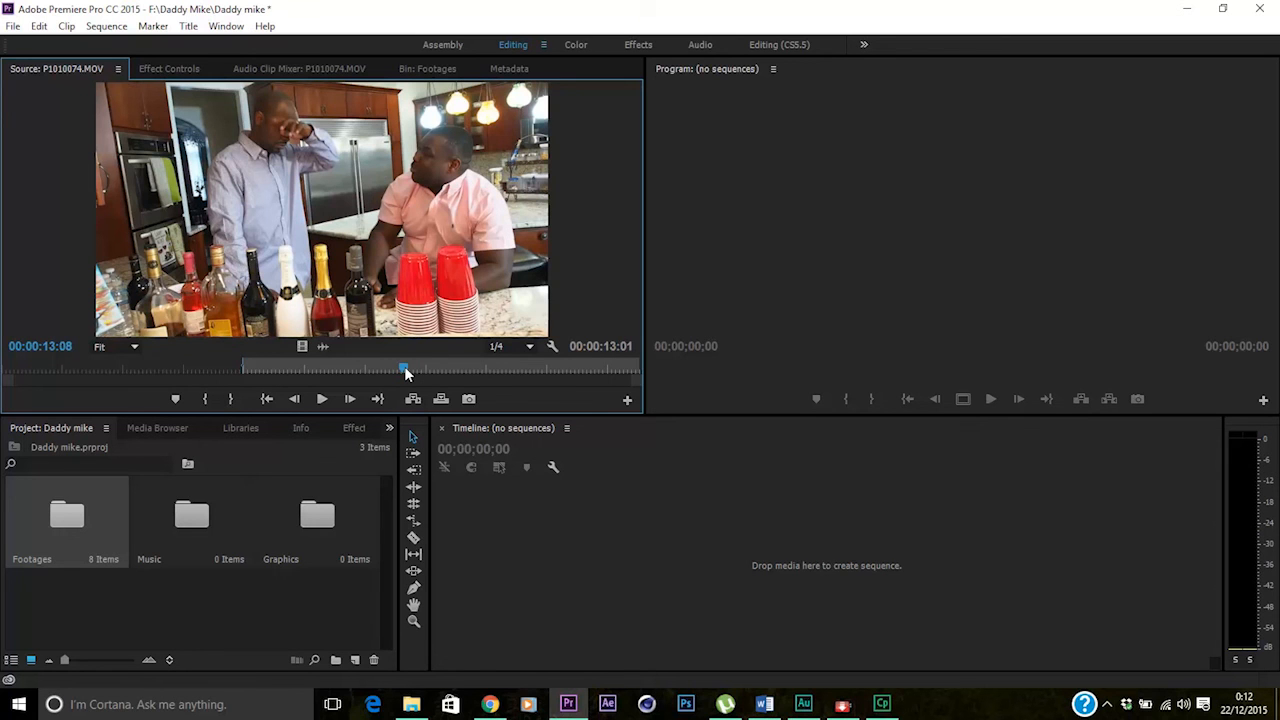
pyautogui.press('o')
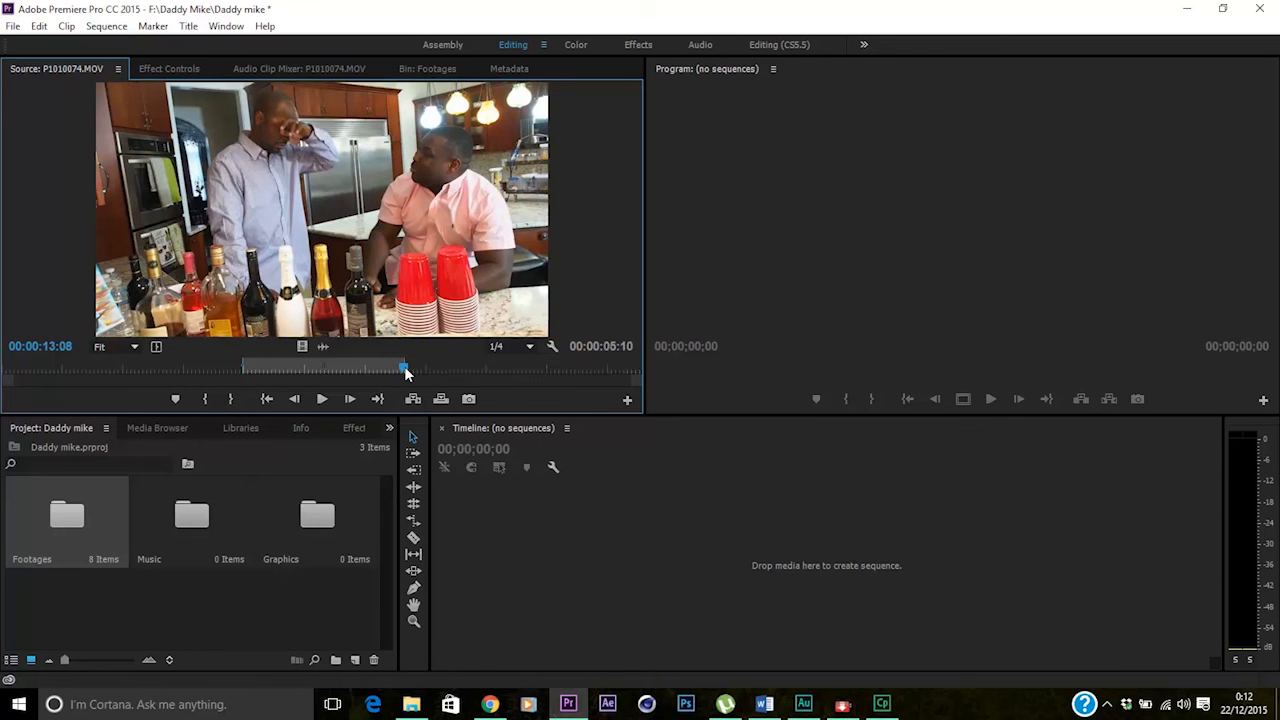
pyautogui.click(422, 69)
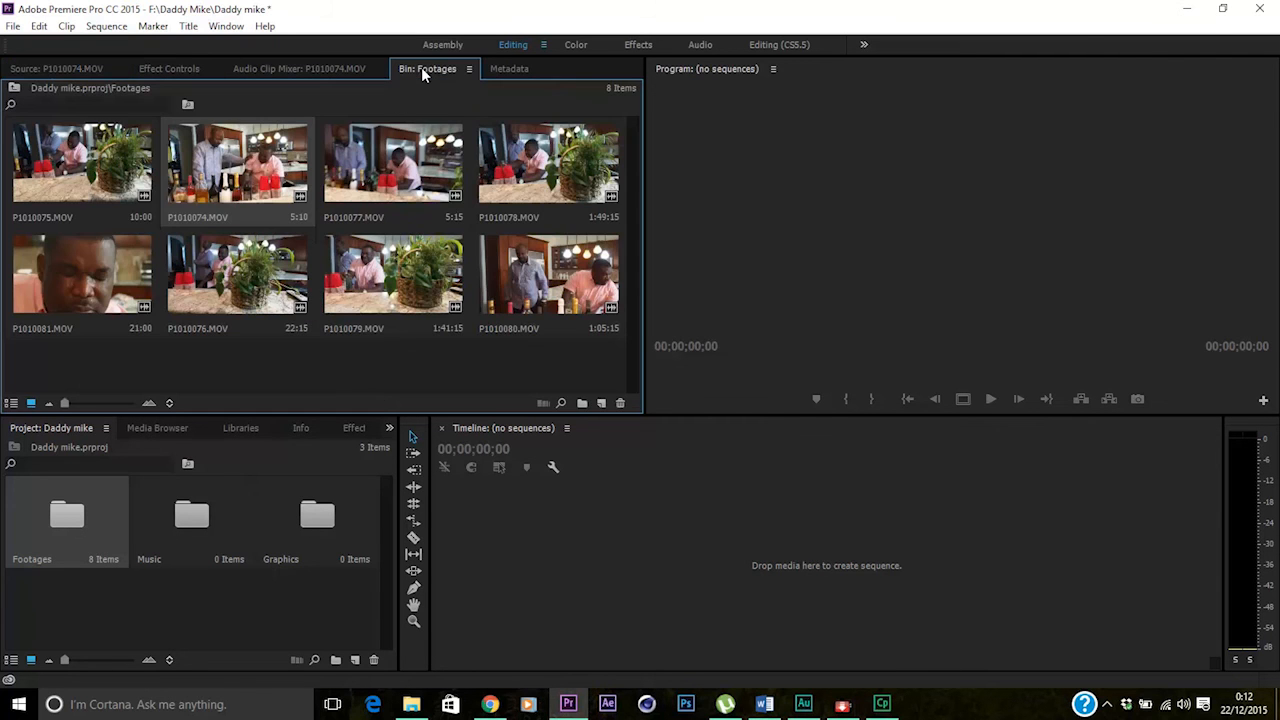
pyautogui.rightClick(250, 166)
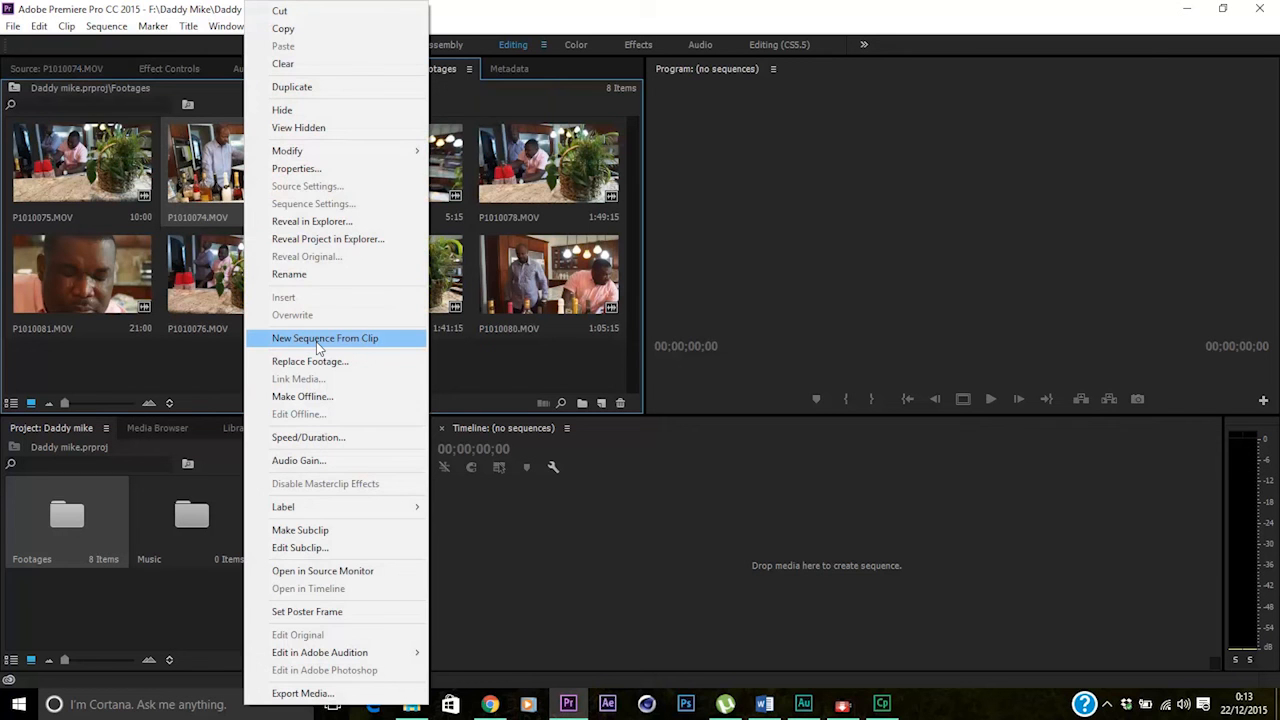
pyautogui.click(318, 340)
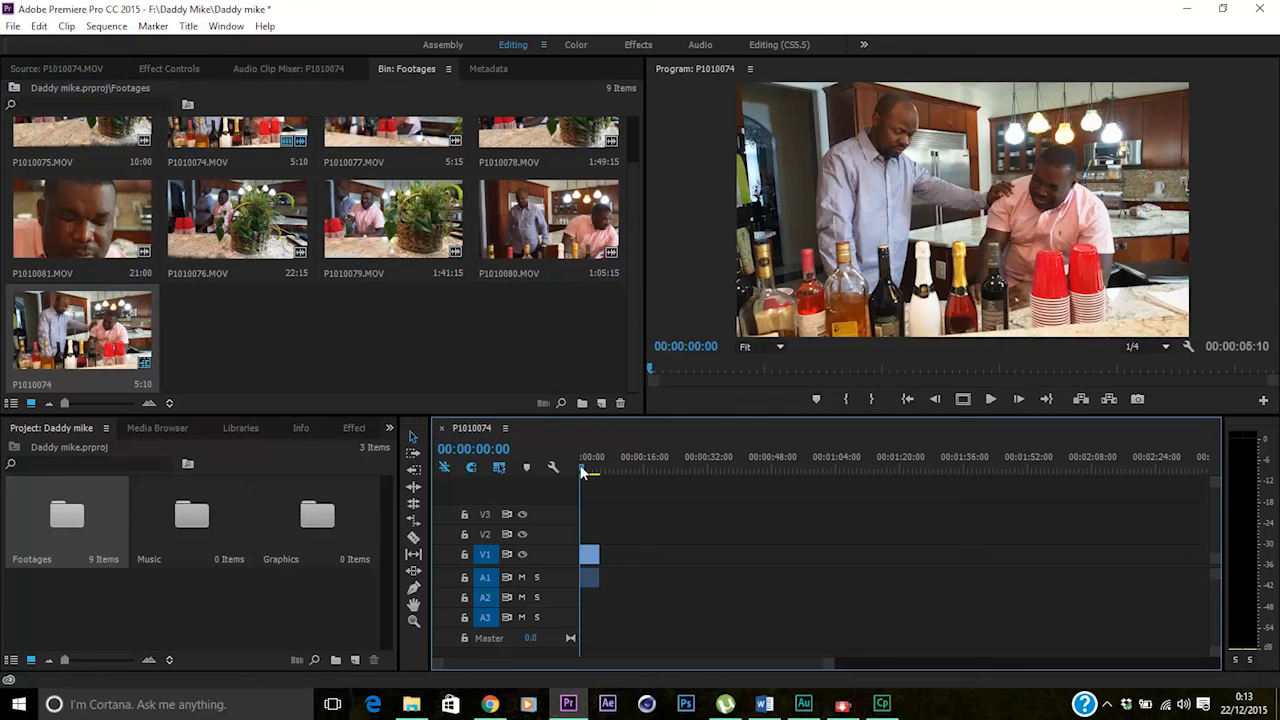
pyautogui.moveTo(585, 472)
pyautogui.mouseDown()
pyautogui.moveTo(598, 470)
pyautogui.moveTo(567, 470)
pyautogui.mouseUp()
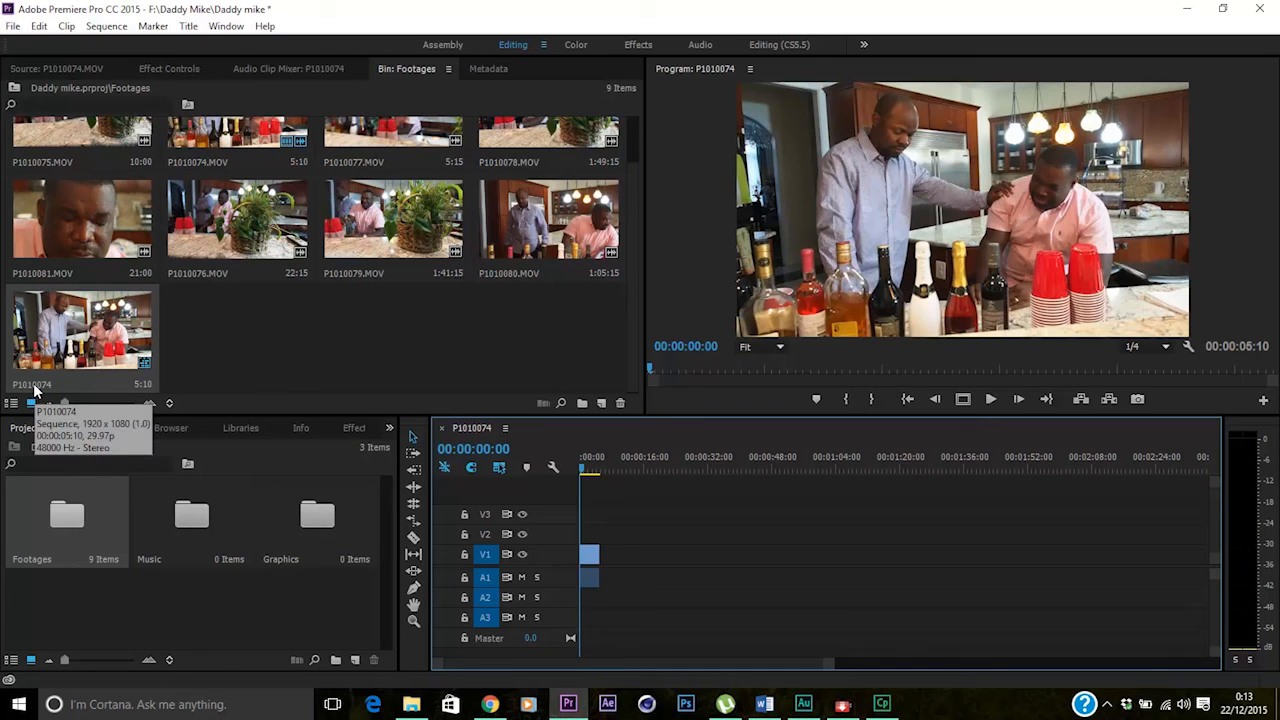
# Rename the new P1010074 sequence in the Footages bin to "Scene me"
pyautogui.moveTo(34, 387); pyautogui.dragTo(207, 162)
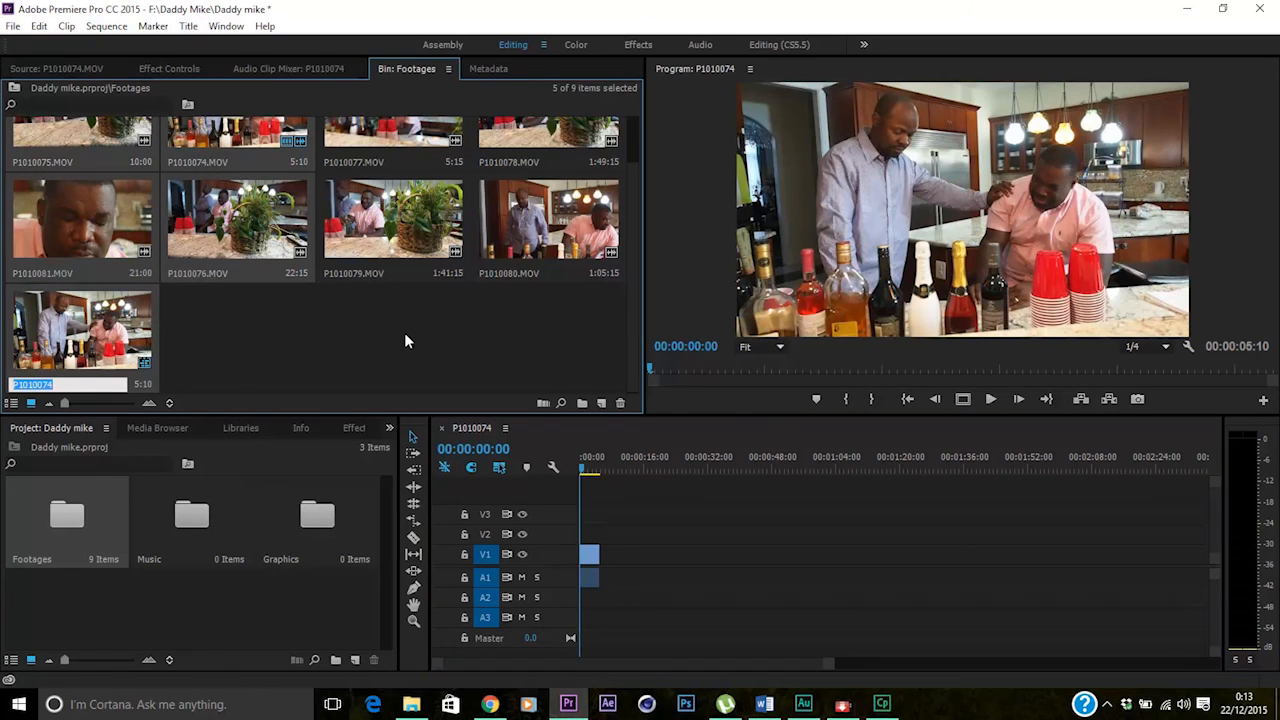
pyautogui.write('Scene me')
pyautogui.press('Return')
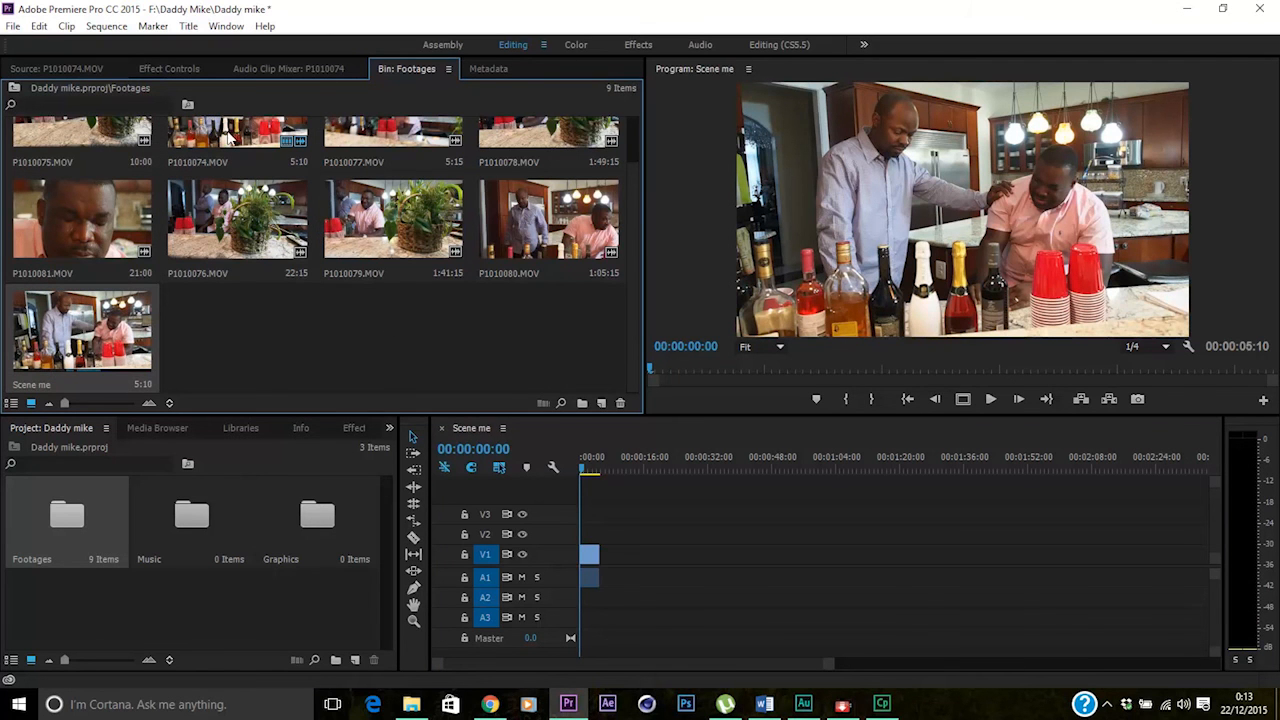
# Show P1010074.MOV in the Source monitor again and move the Scene me playhead to 00:00:01:12
pyautogui.click(63, 67)
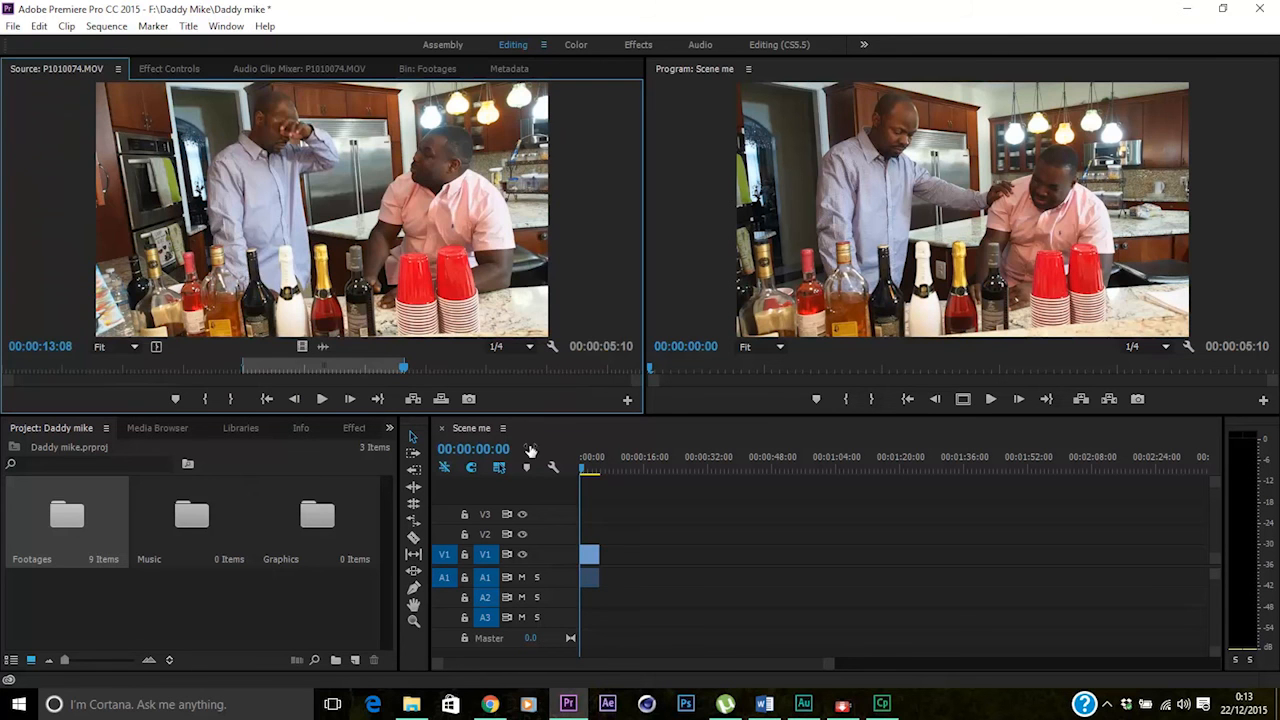
pyautogui.click(588, 472)
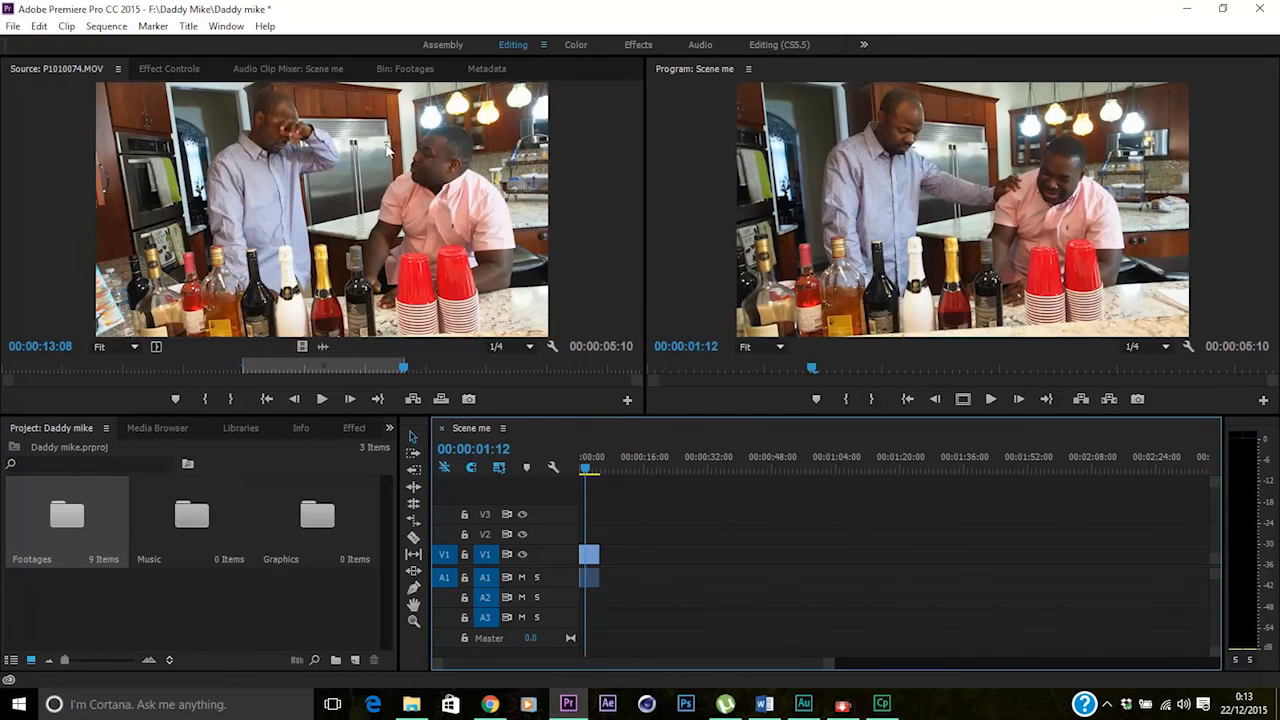
# Review and accept the settings of the Scene me sequence, and move its playhead to 00:00:00:24
pyautogui.click(104, 26)
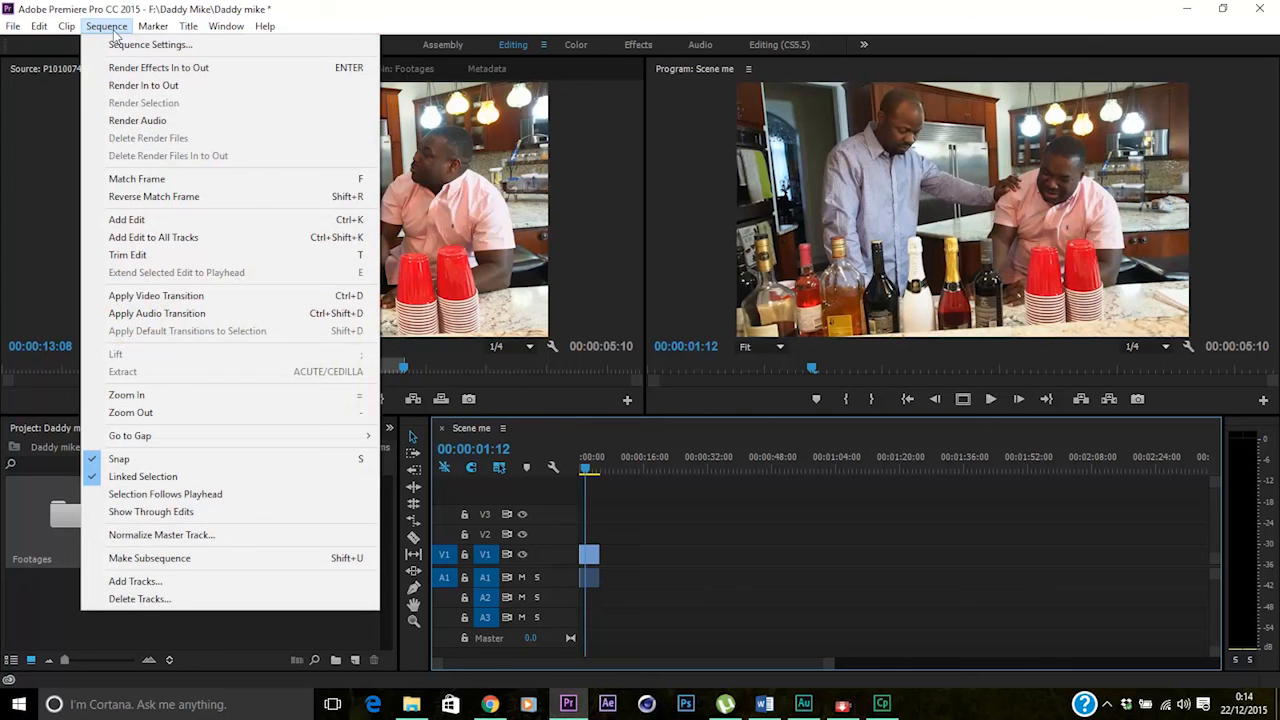
pyautogui.click(112, 45)
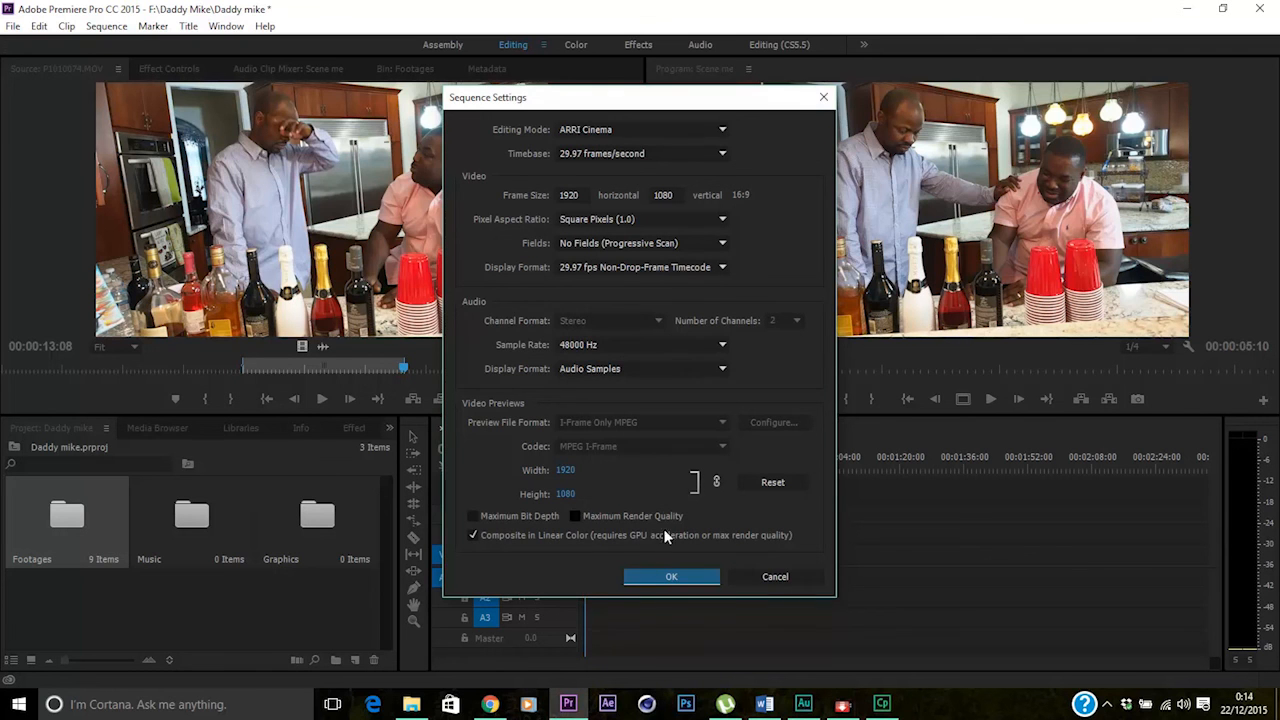
pyautogui.click(658, 580)
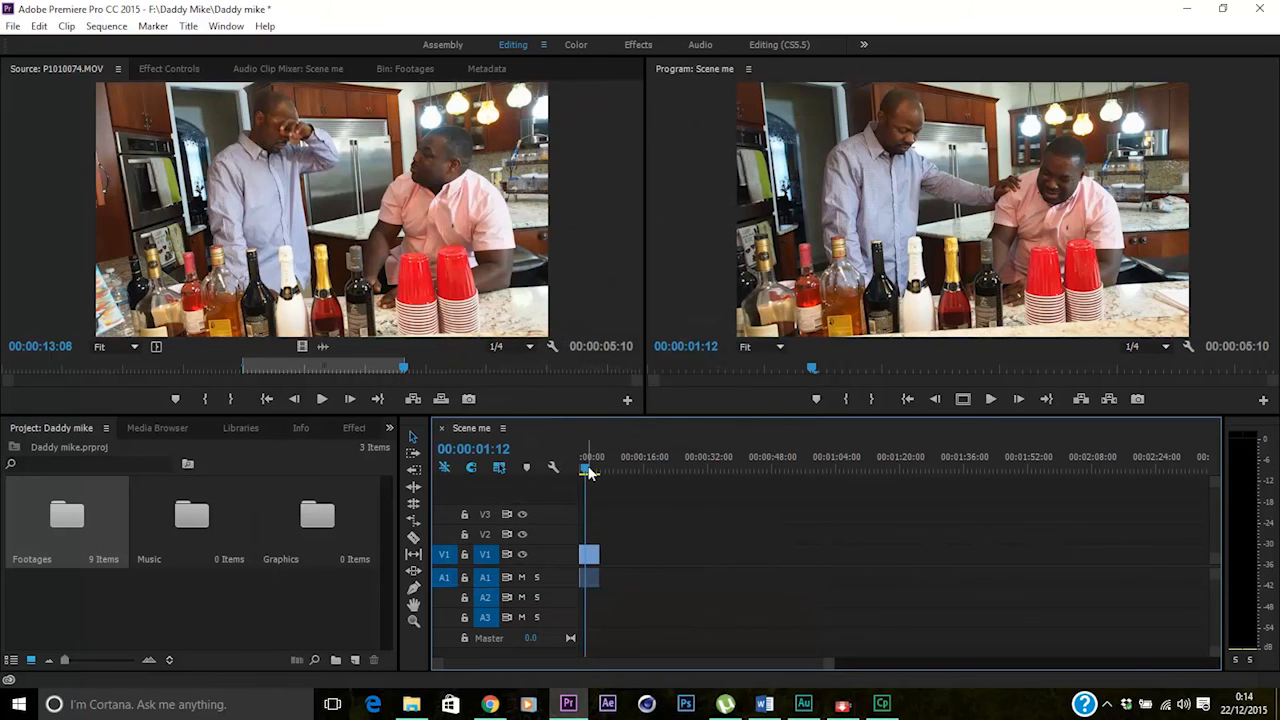
pyautogui.moveTo(588, 468); pyautogui.dragTo(586, 468)
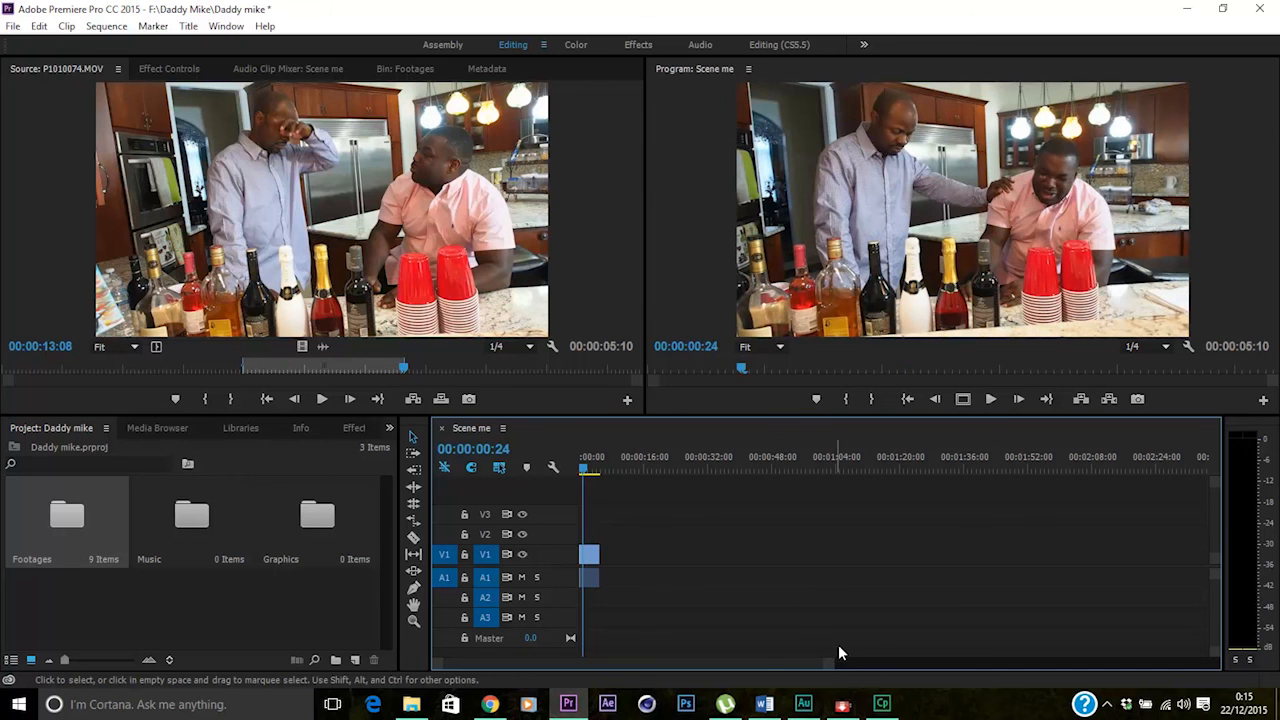
pyautogui.moveTo(888, 710)
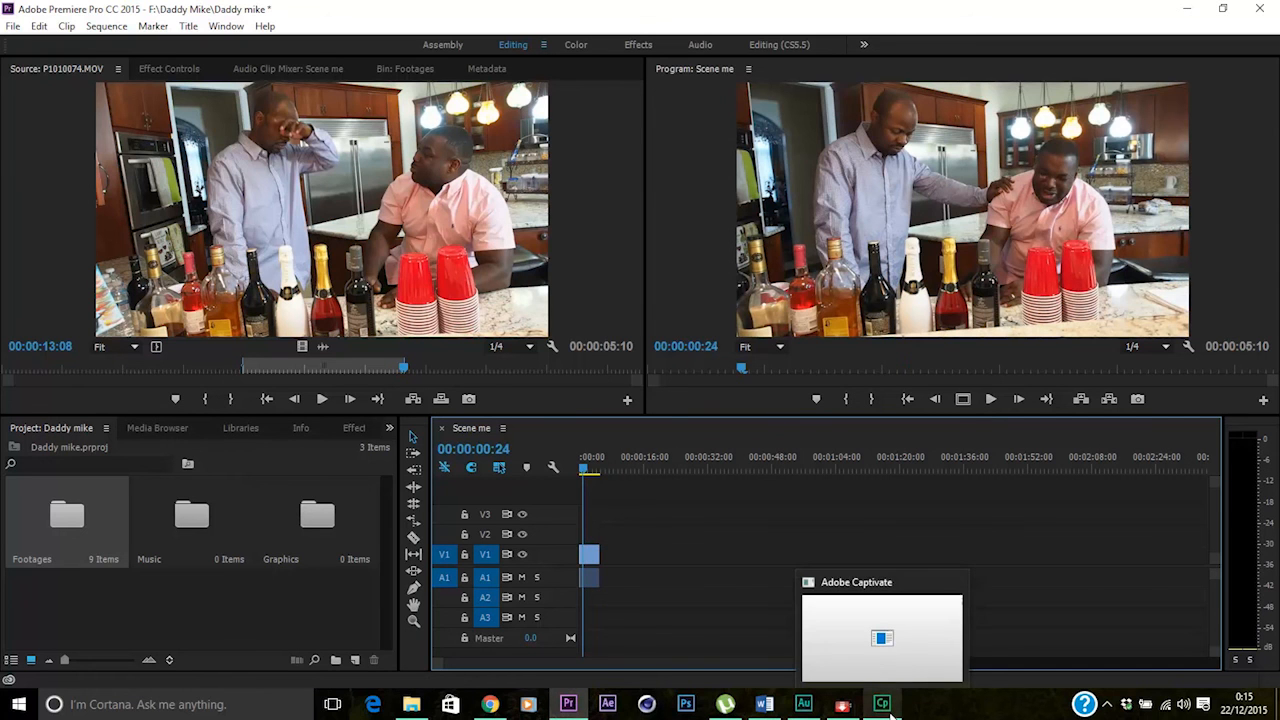